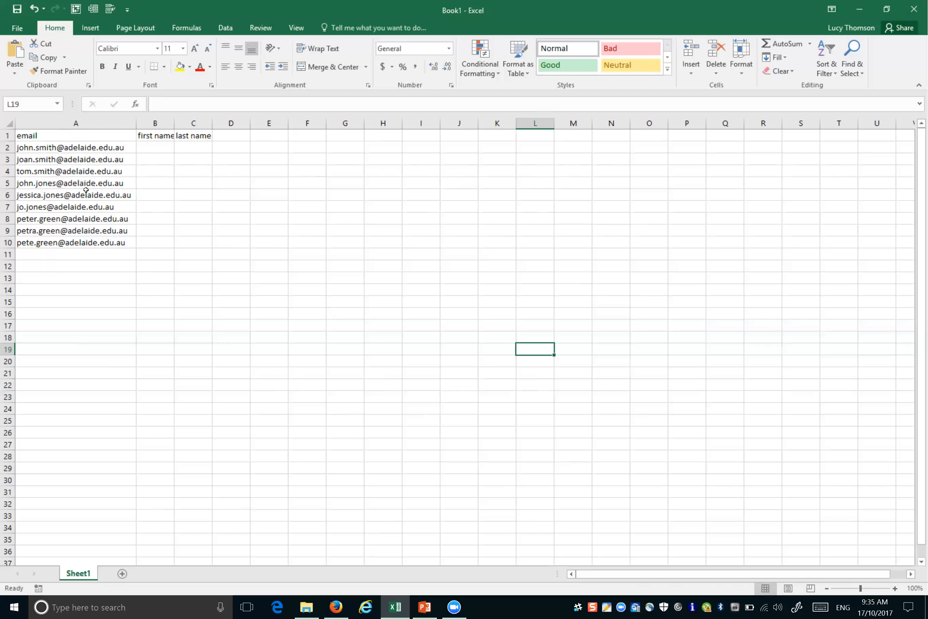
Step: Widen column B to fit its heading, then start Text to Columns on email column A
left_click_drag(175, 127, 277, 127)
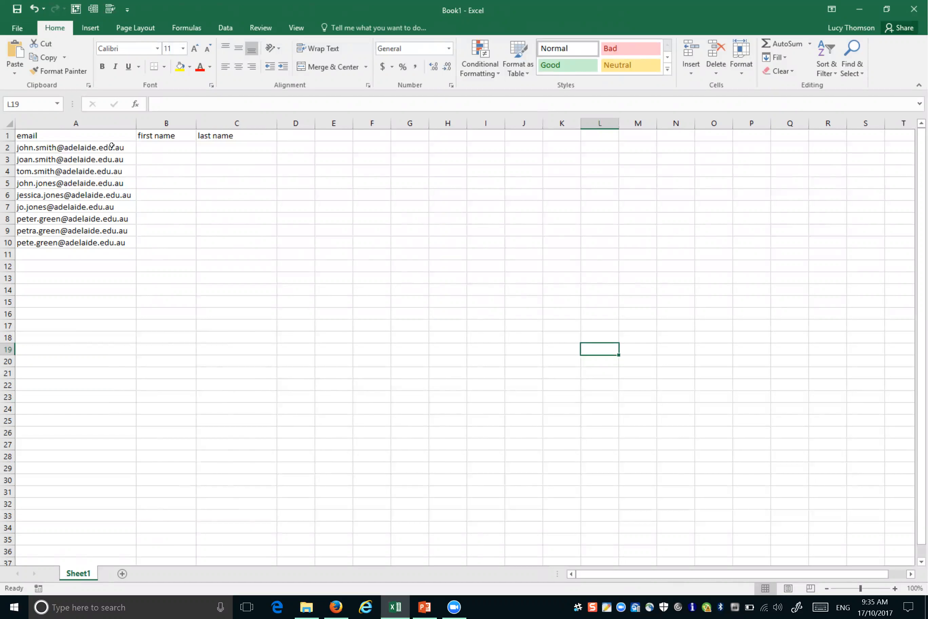
left_click(84, 117)
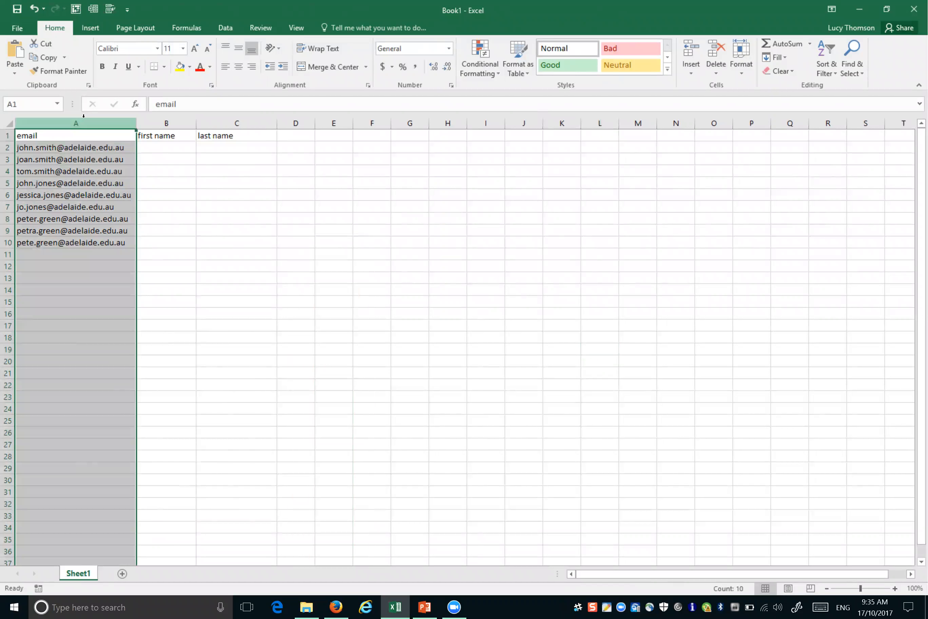
left_click(225, 27)
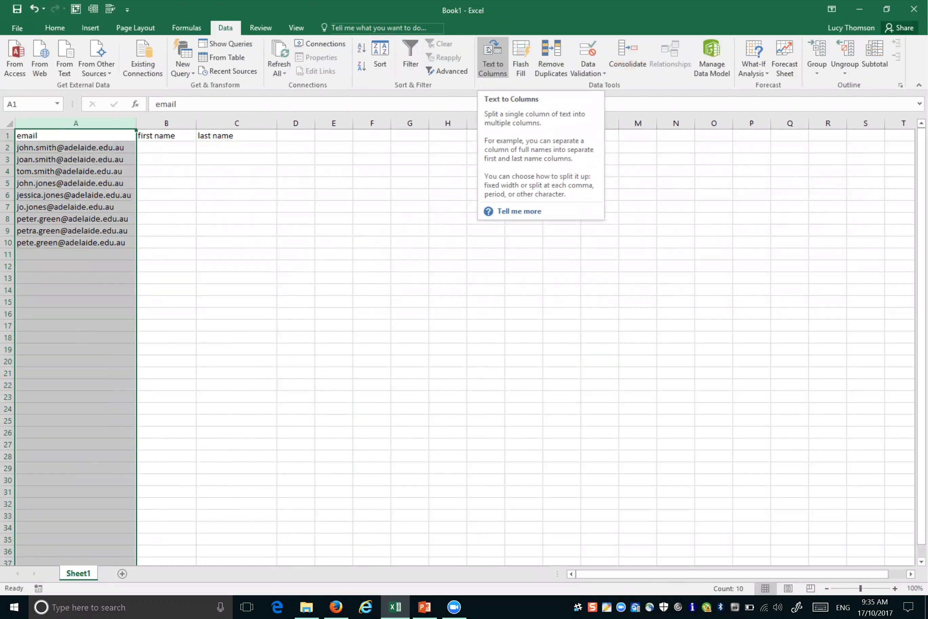
left_click(489, 49)
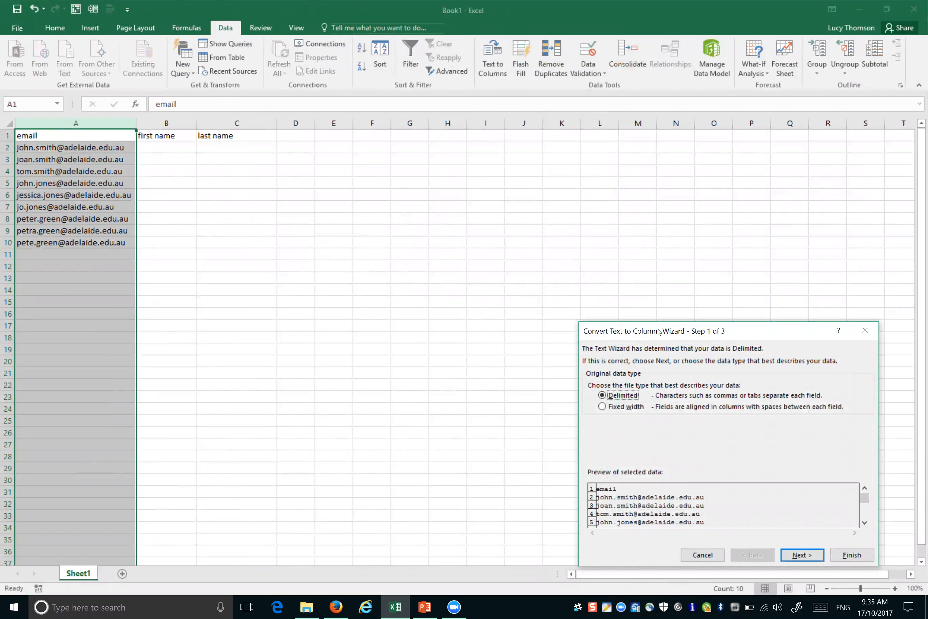
Step: Keep Delimited splitting, add a period as the Other delimiter, and advance to Step 3
left_click_drag(659, 332, 467, 136)
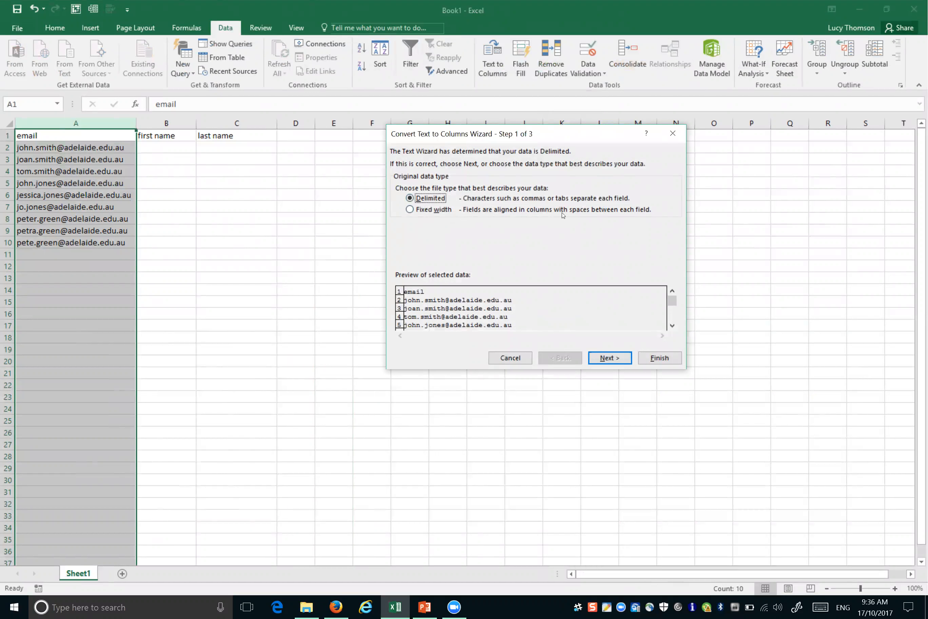
left_click(608, 359)
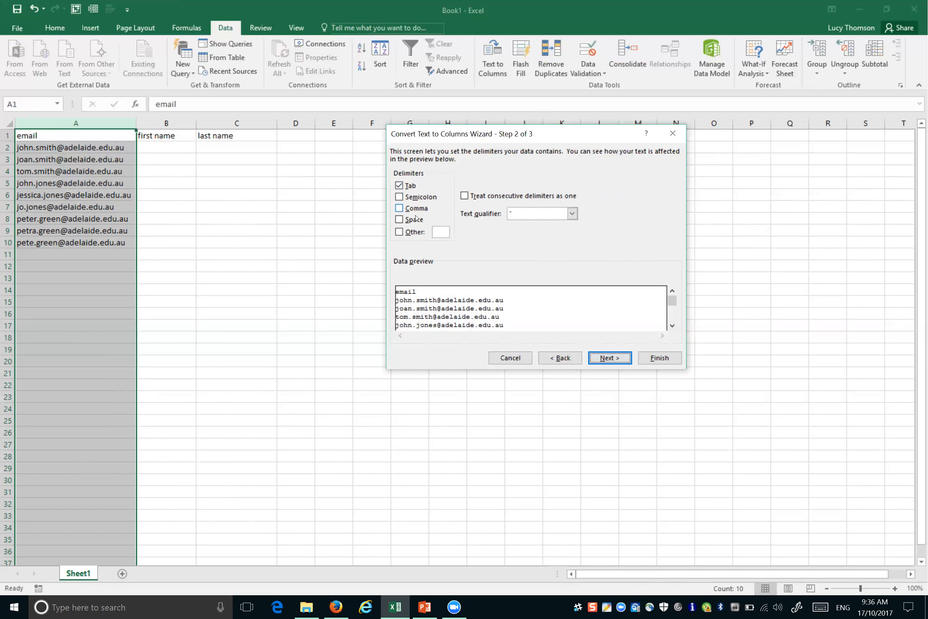
left_click(399, 232)
type(".")
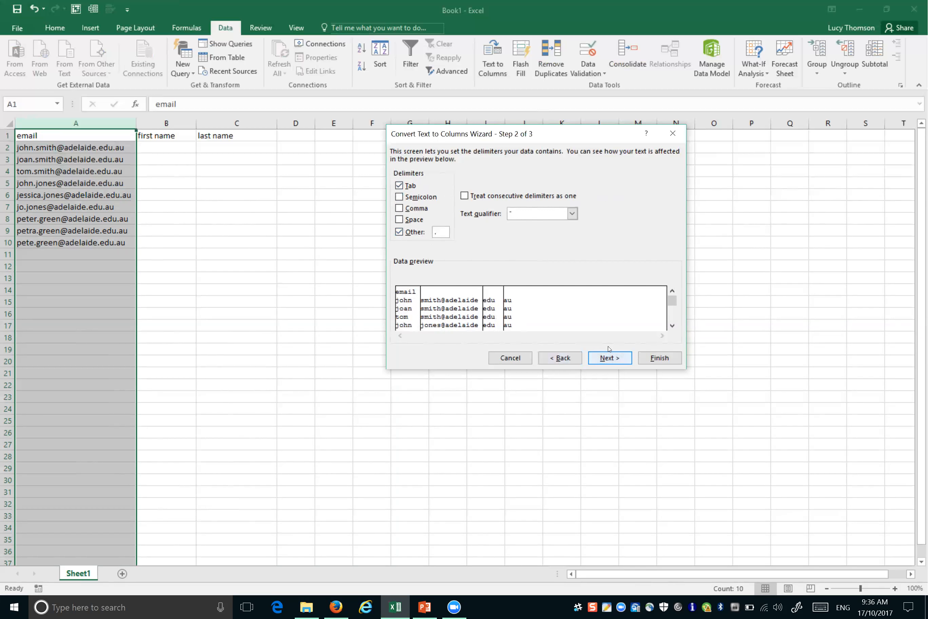
left_click(611, 358)
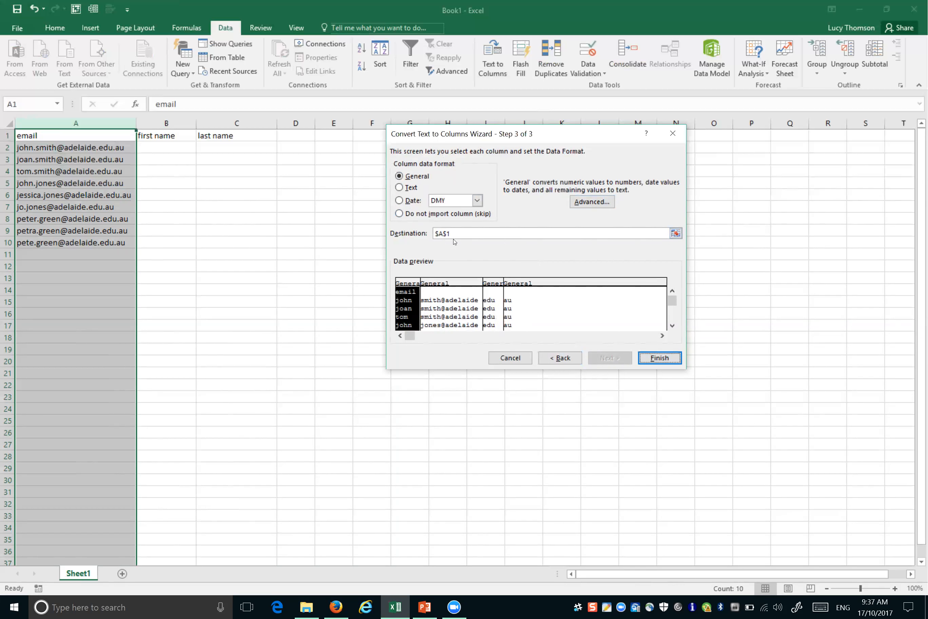
Step: Set the split destination to column D ($D:$D) and finish the conversion
left_click(438, 233)
left_click(678, 235)
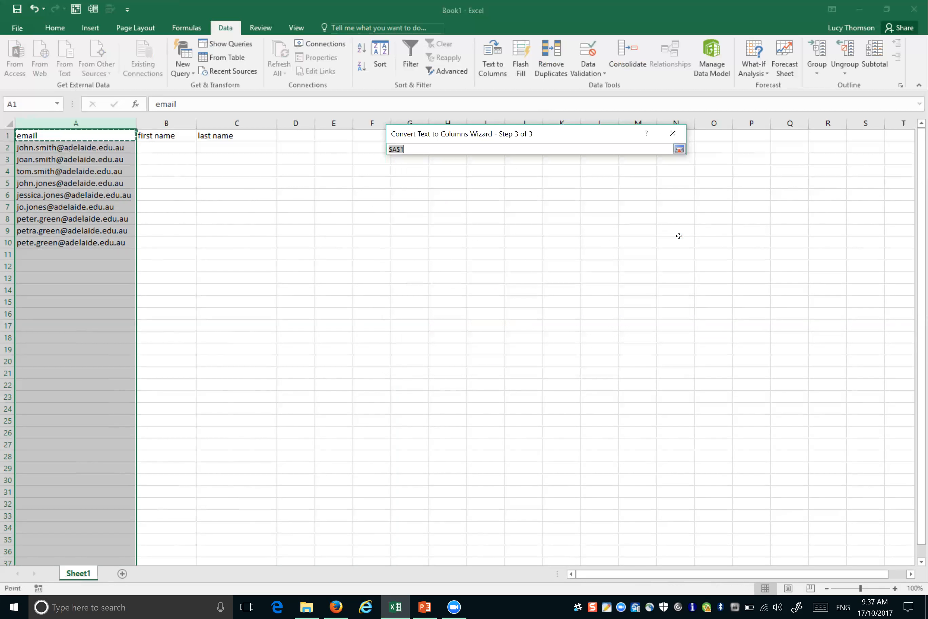
left_click(297, 123)
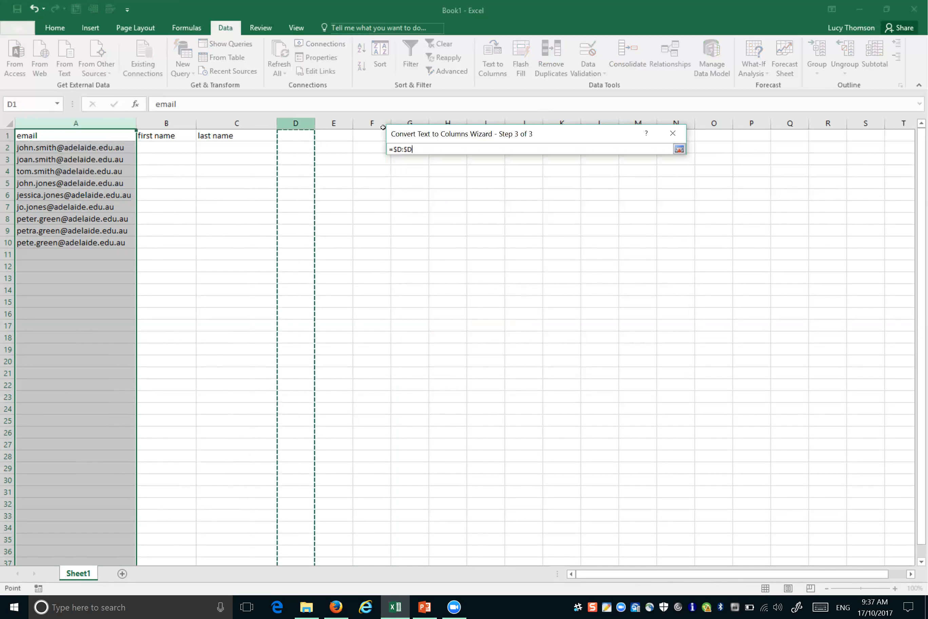
left_click(679, 149)
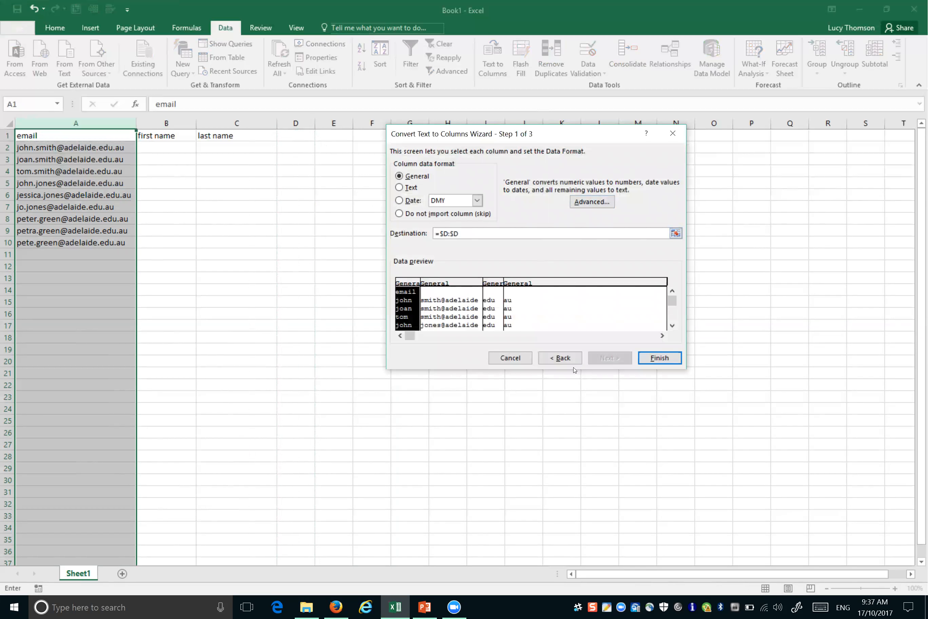
left_click(669, 358)
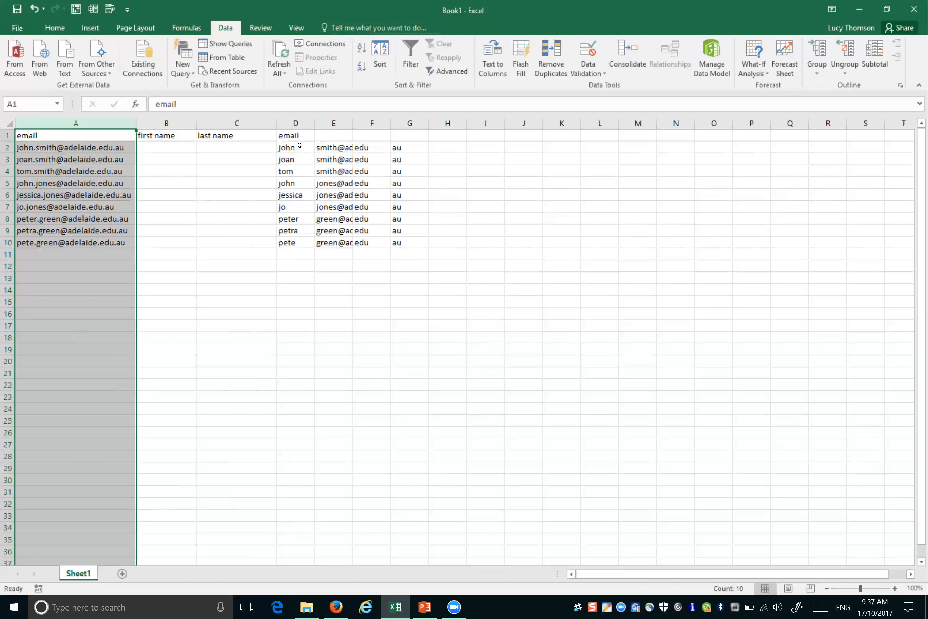
Step: Move the first names from D2:D10 into B2:B10, undoing one misplaced drop
left_click_drag(299, 146, 289, 244)
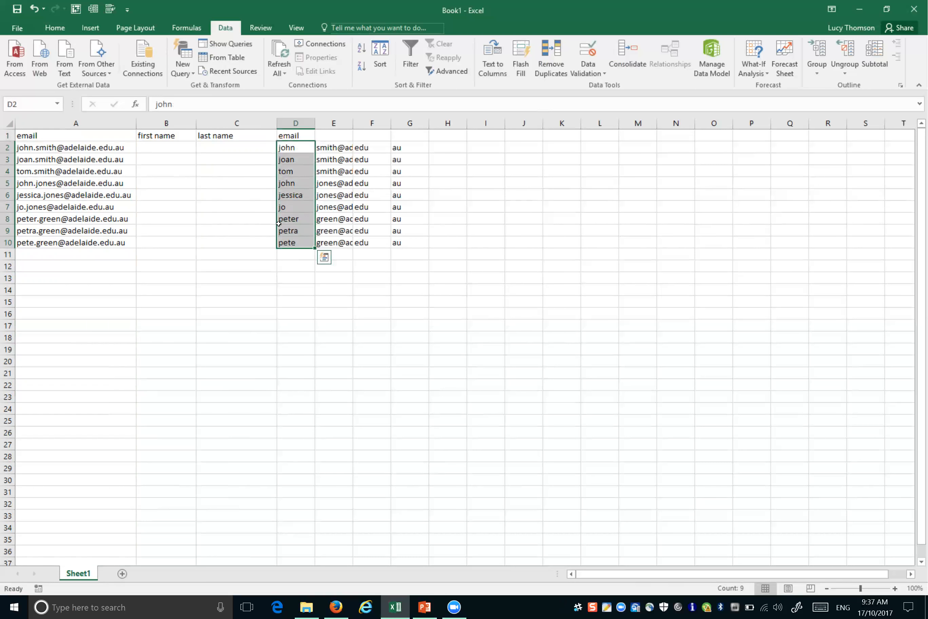
left_click_drag(276, 220, 177, 220)
key("ctrl+z")
left_click_drag(279, 218, 183, 221)
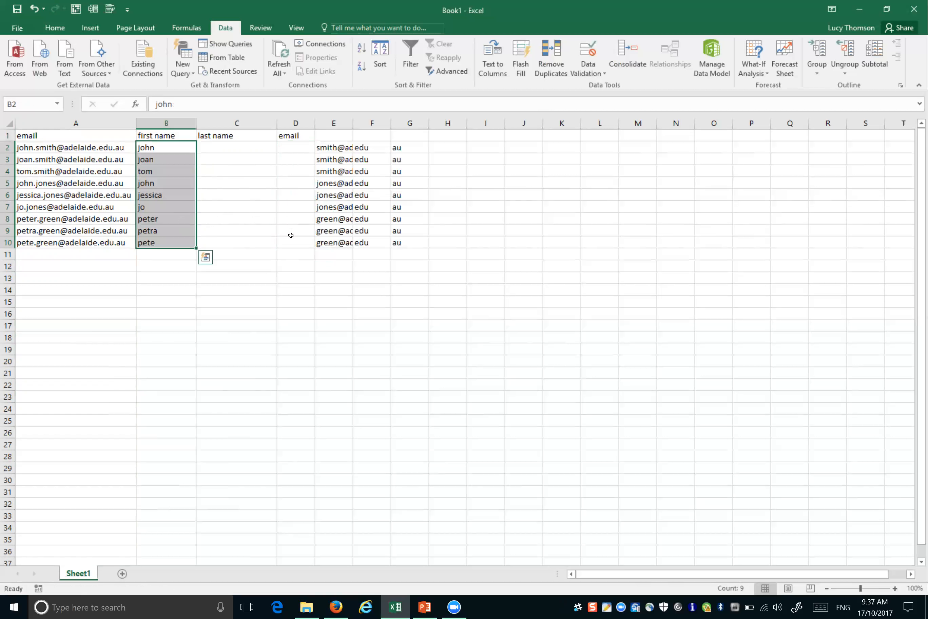
Step: Autofit column E to its surname@adelaide text and select the whole column
left_click(330, 148)
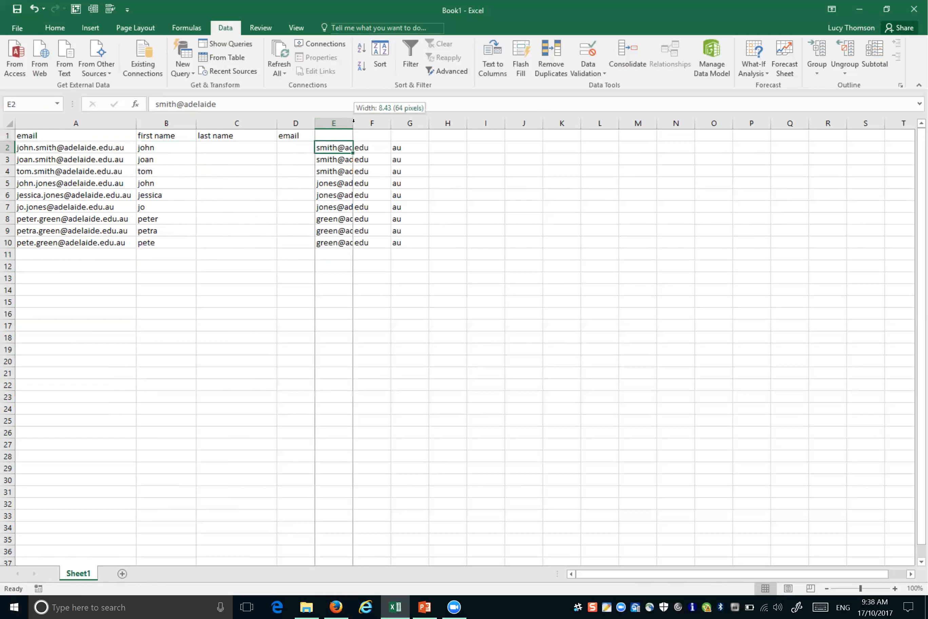
double_click(354, 122)
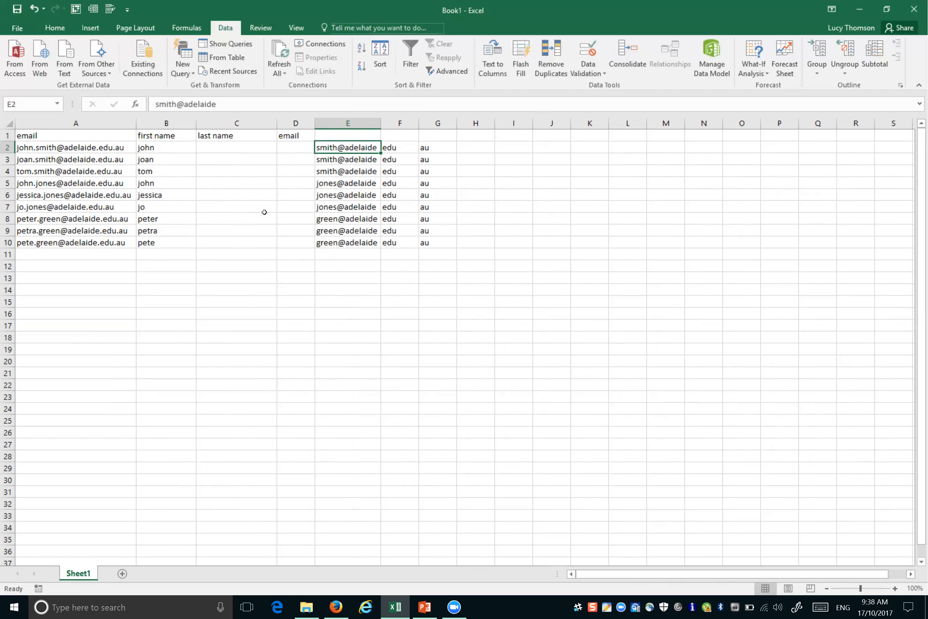
left_click(353, 122)
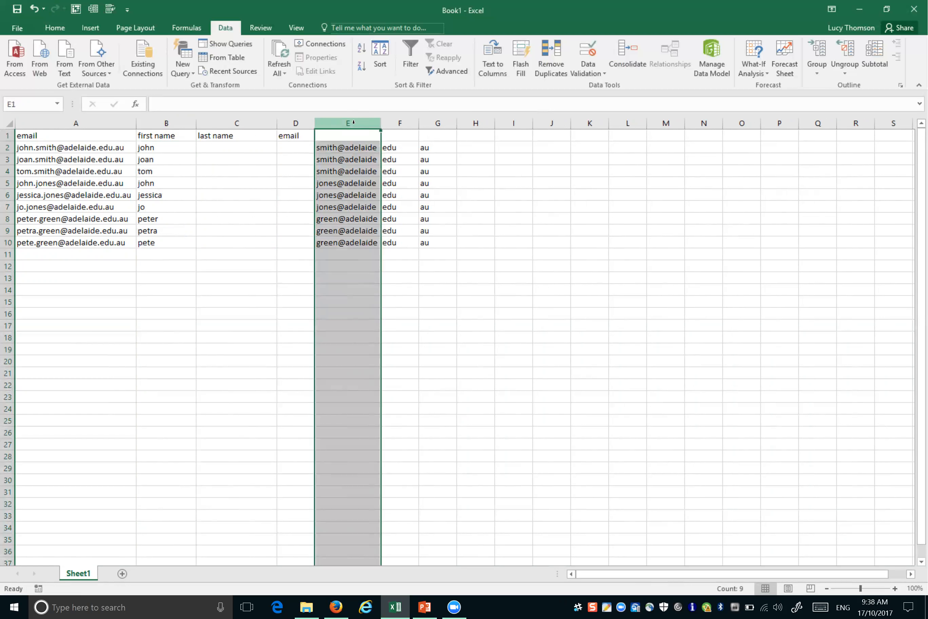
Step: Run Text to Columns on column E as Delimited with '@' as the Other delimiter
left_click(484, 66)
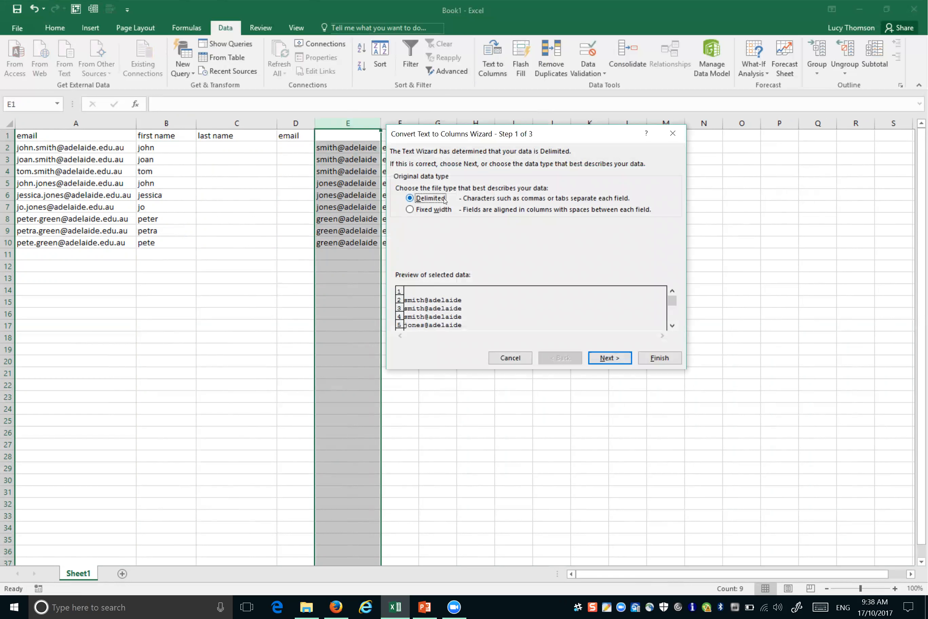
left_click(604, 358)
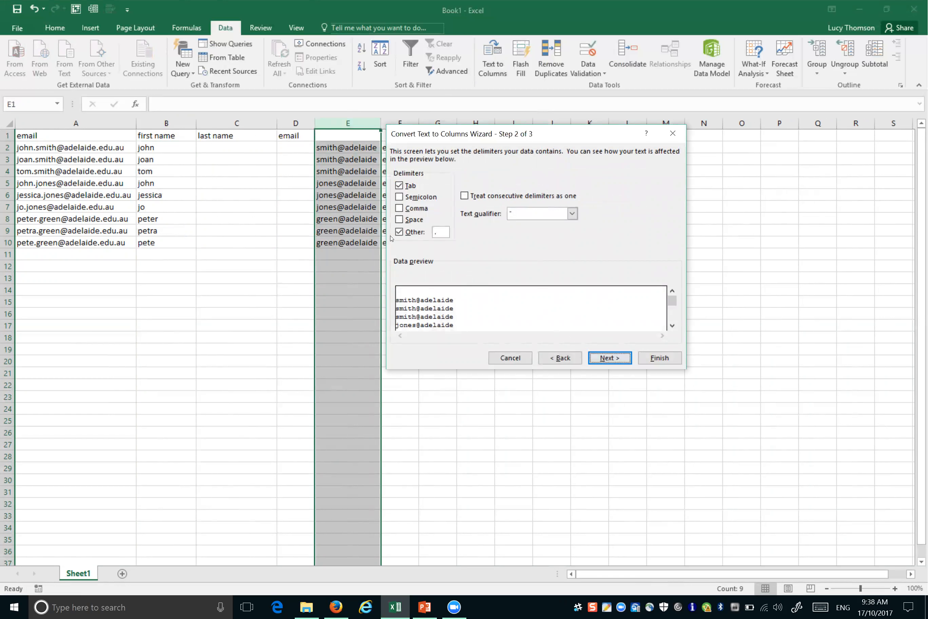
left_click(444, 232)
type("@")
left_click(600, 360)
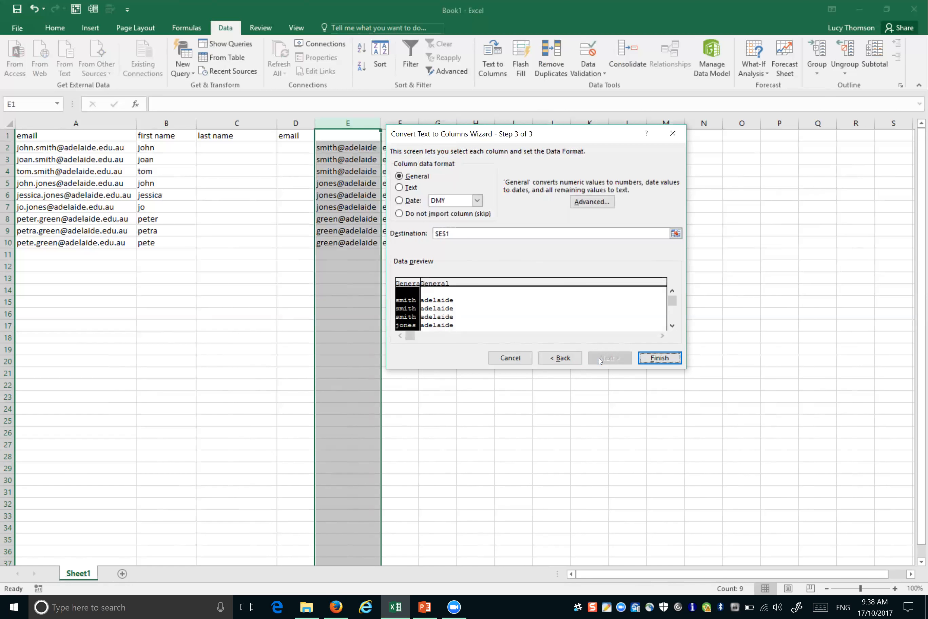
Step: Set the destination to column C, finish, and confirm replacing the existing cells
left_click(442, 235)
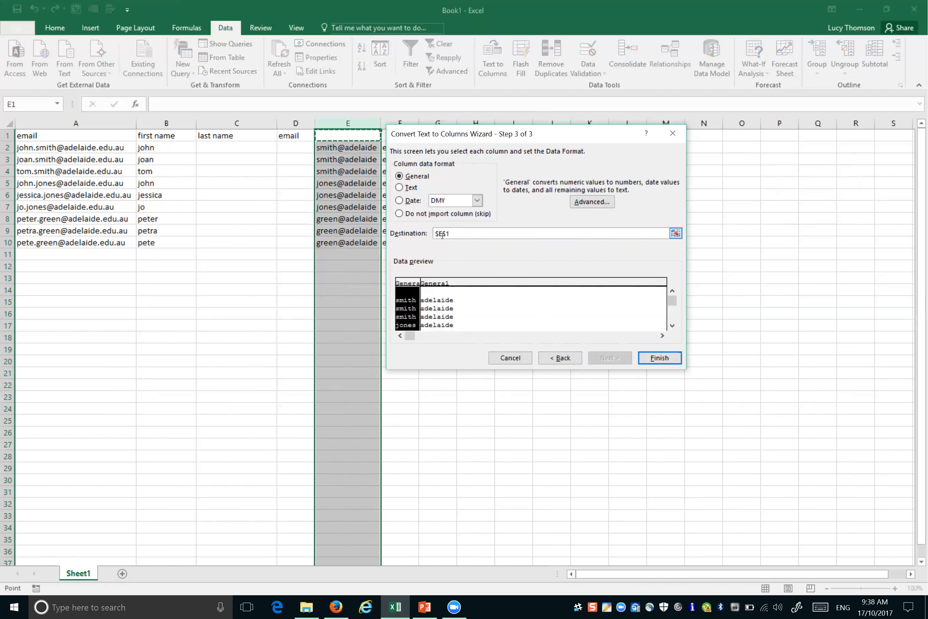
key("BackSpace")
type("c")
left_click(660, 357)
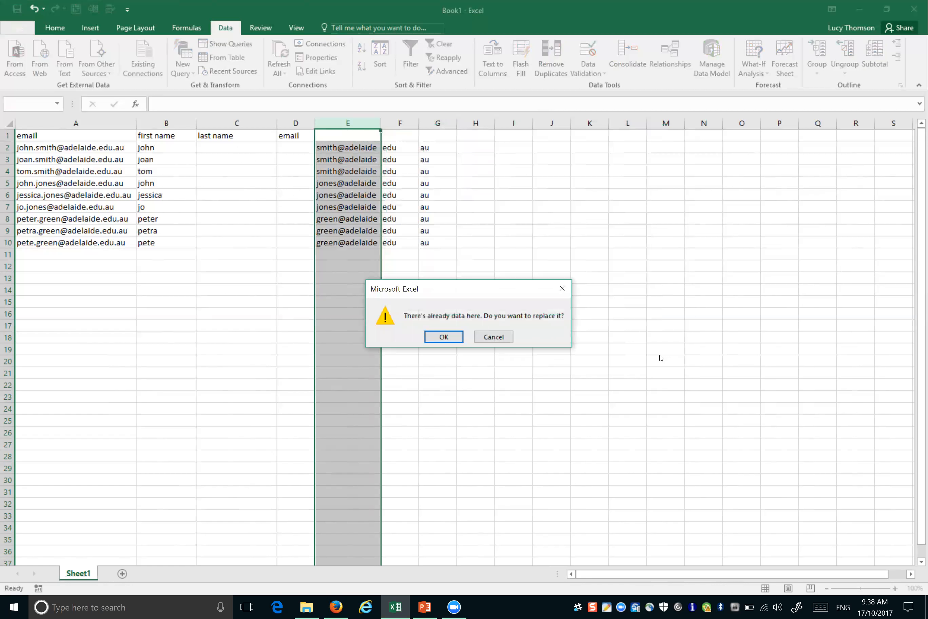
left_click(444, 342)
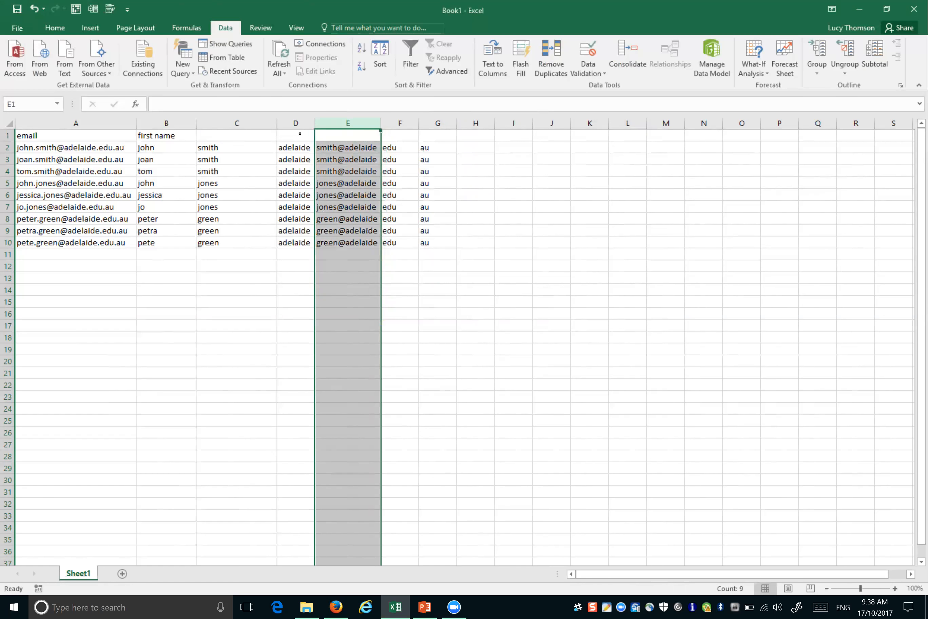
Step: Select columns D through G and delete their leftover email fragments
left_click_drag(297, 122, 439, 120)
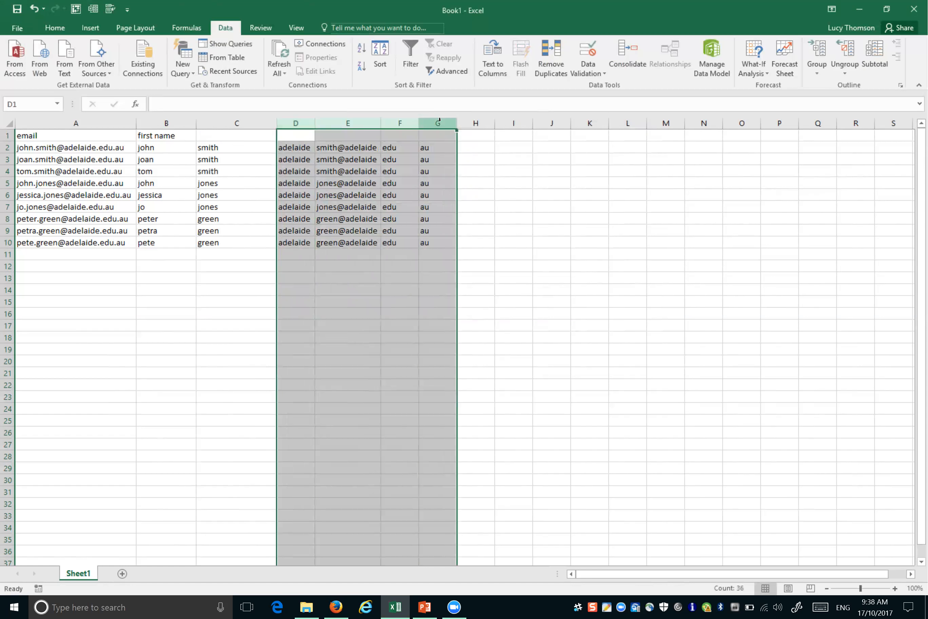
key("Delete")
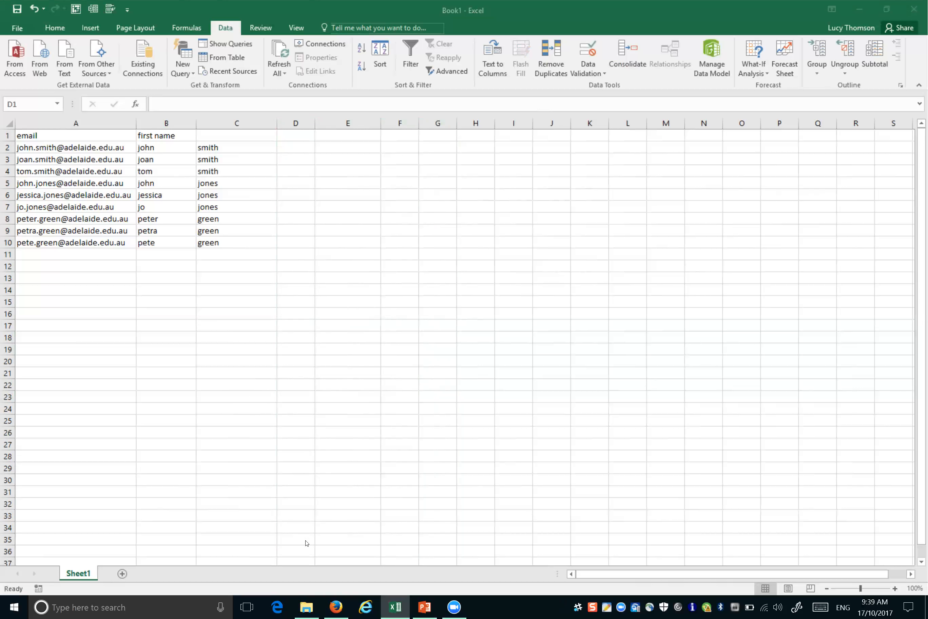
mouse_move(306, 608)
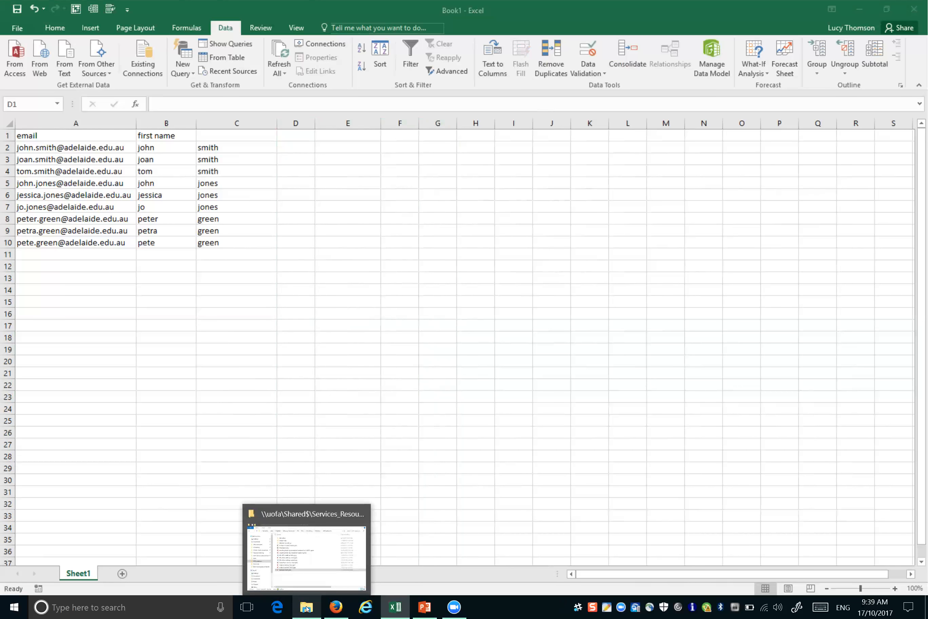
Step: In File Explorer, open the sample files folder and the Copy of 17 July Splus data.xls workbook
left_click(326, 569)
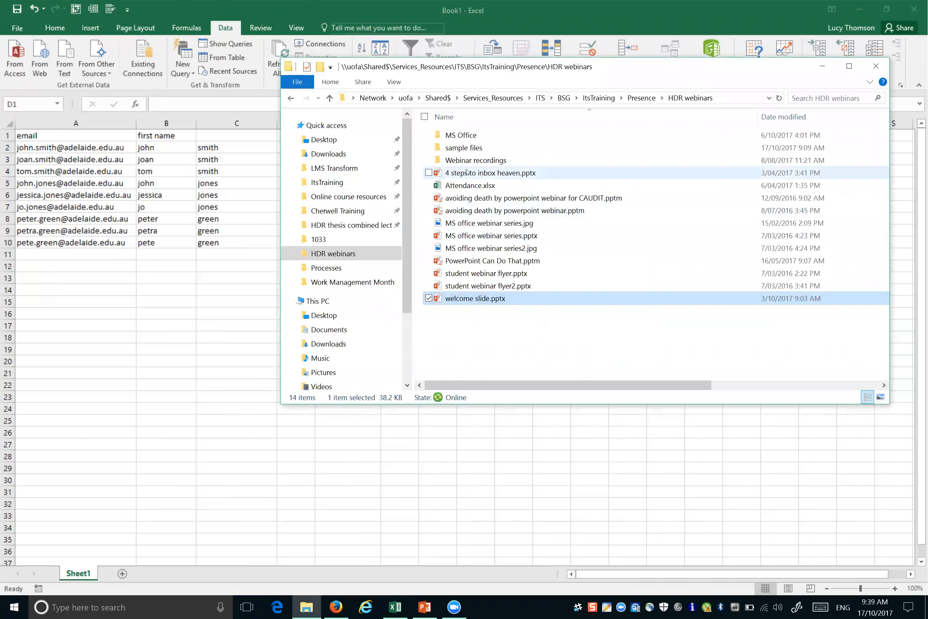
double_click(463, 147)
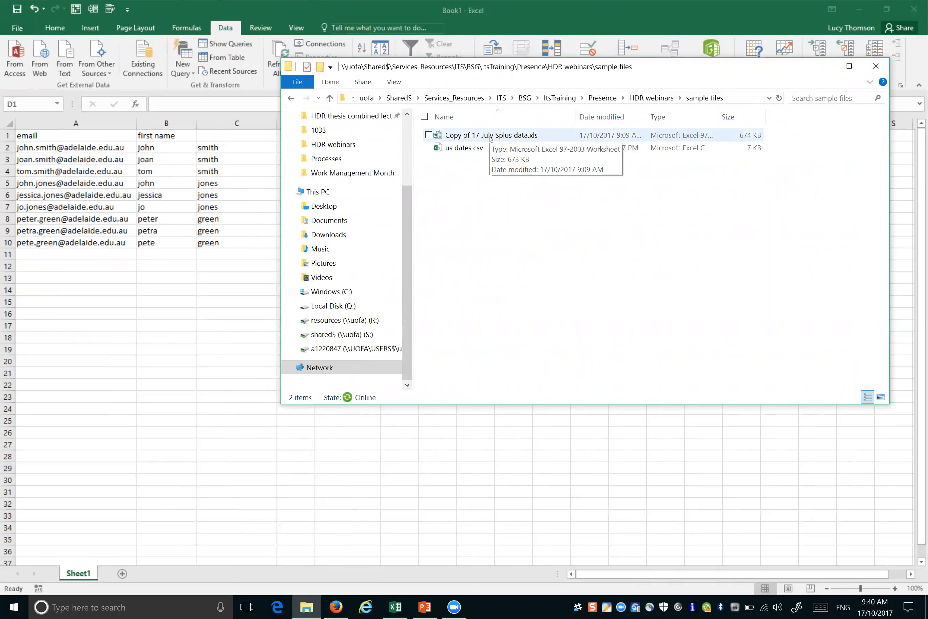
double_click(490, 136)
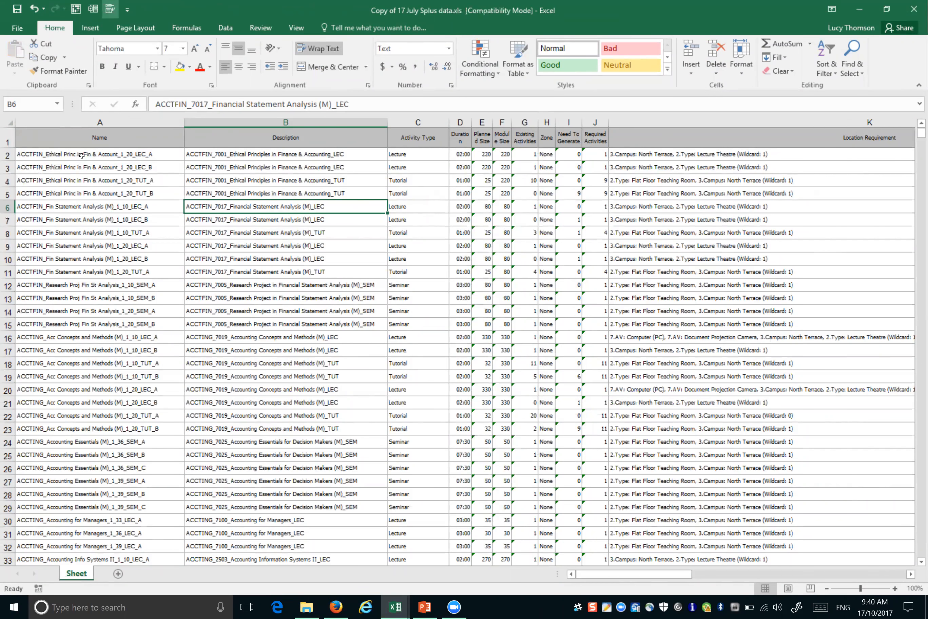
Step: Select the entire Name column A listing the activity names
left_click(81, 156)
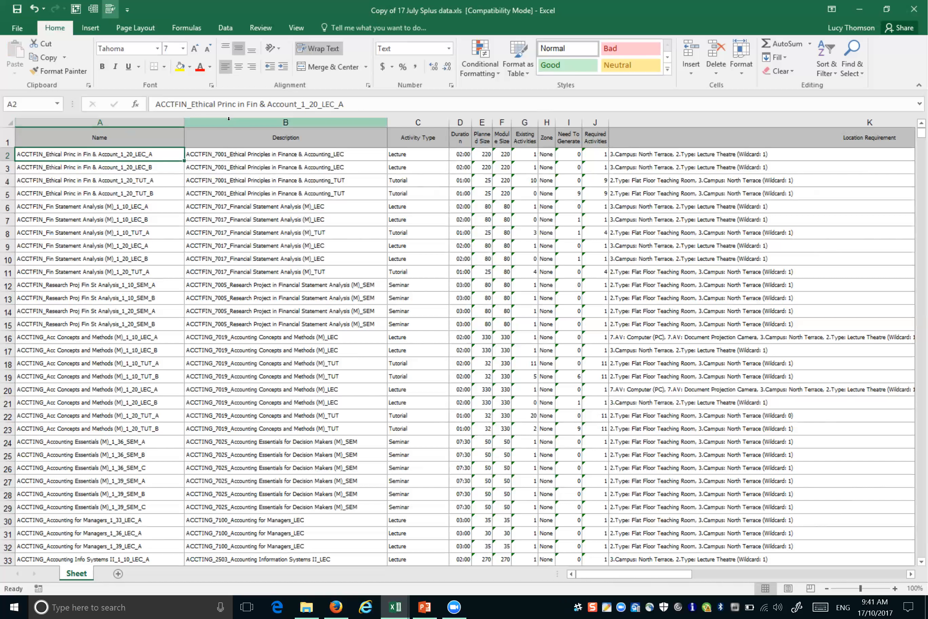
left_click(126, 123)
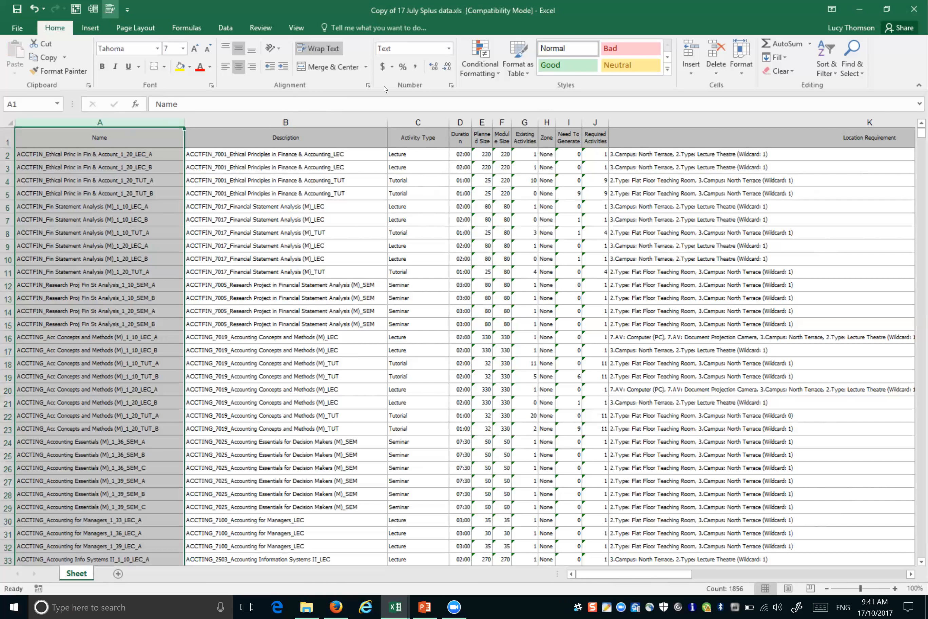
Step: Run Text to Columns on the Name column as Delimited with '_' replacing the old '@' delimiter, through Step 3
left_click(225, 28)
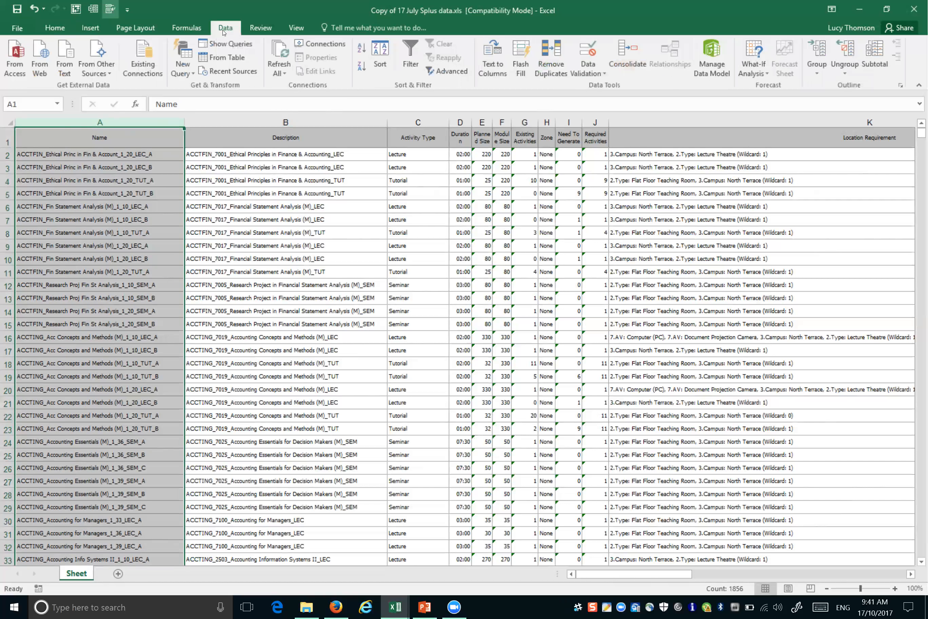
left_click(487, 75)
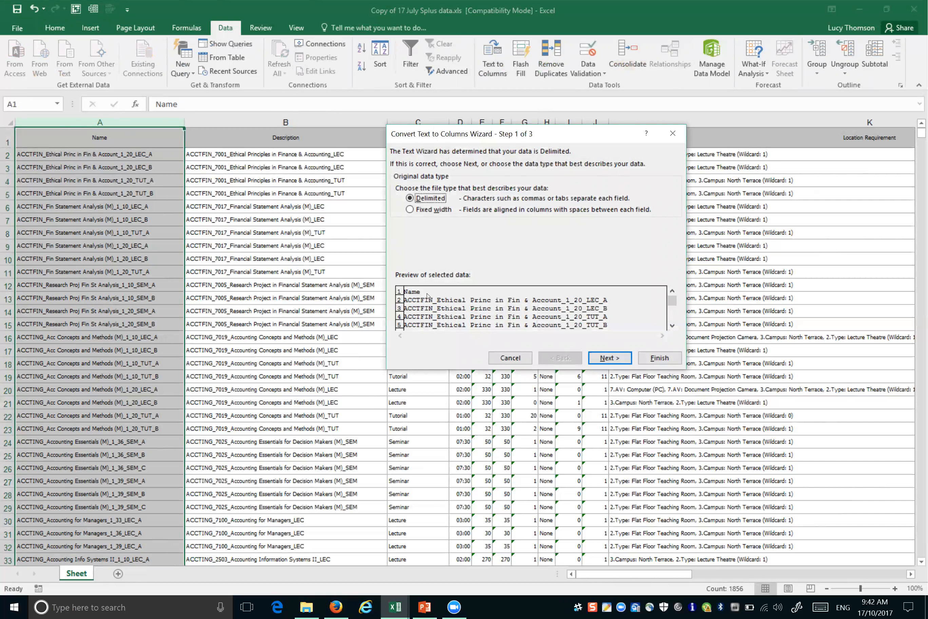
left_click(604, 361)
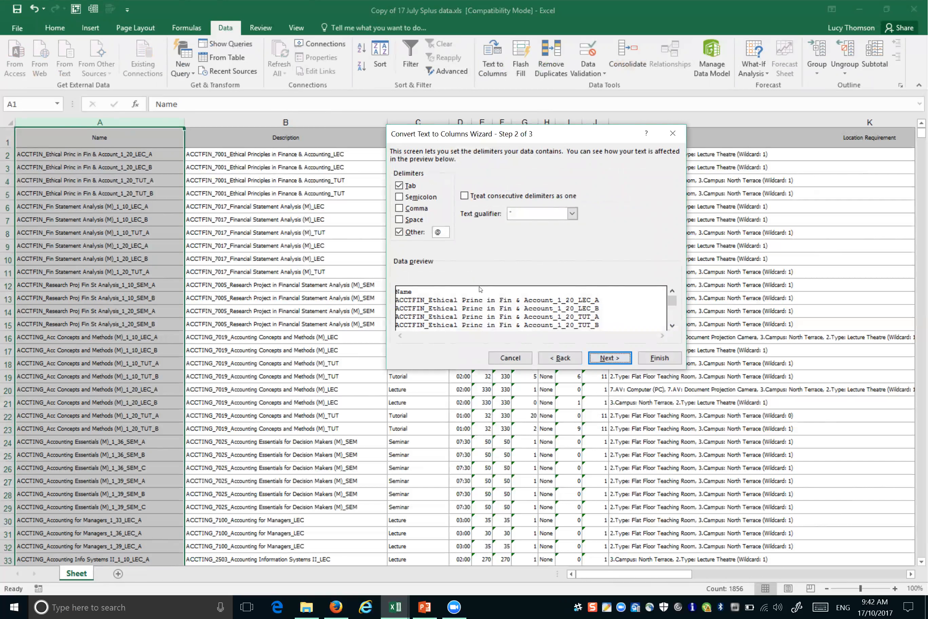
left_click(443, 232)
key("BackSpace")
type("-")
type("_")
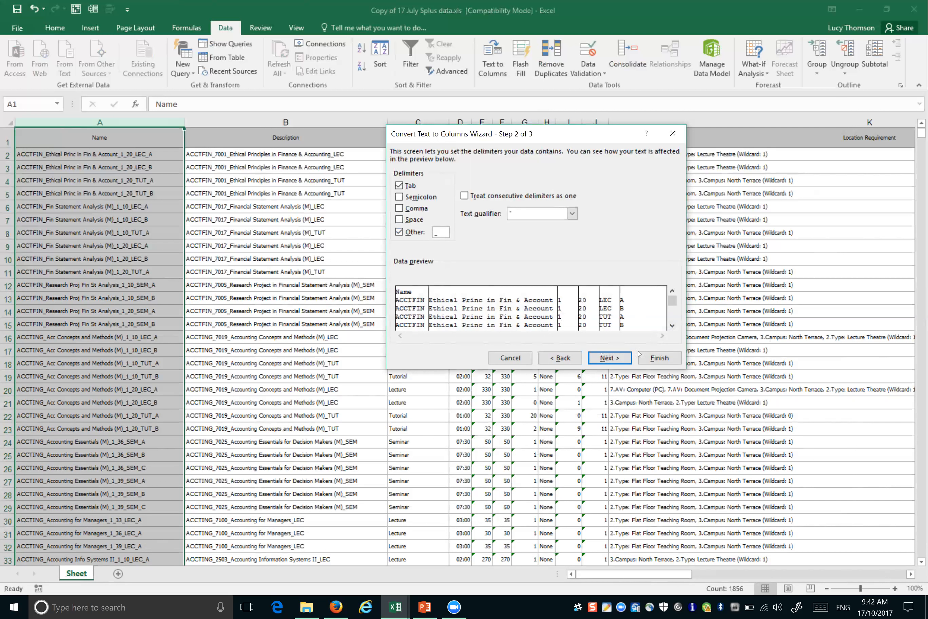
left_click(616, 359)
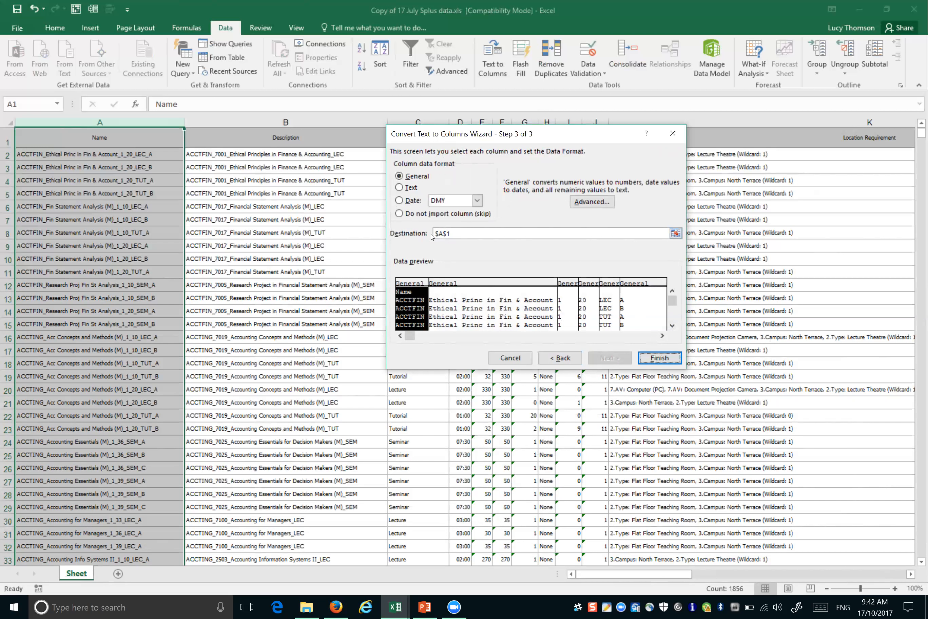
left_click(676, 233)
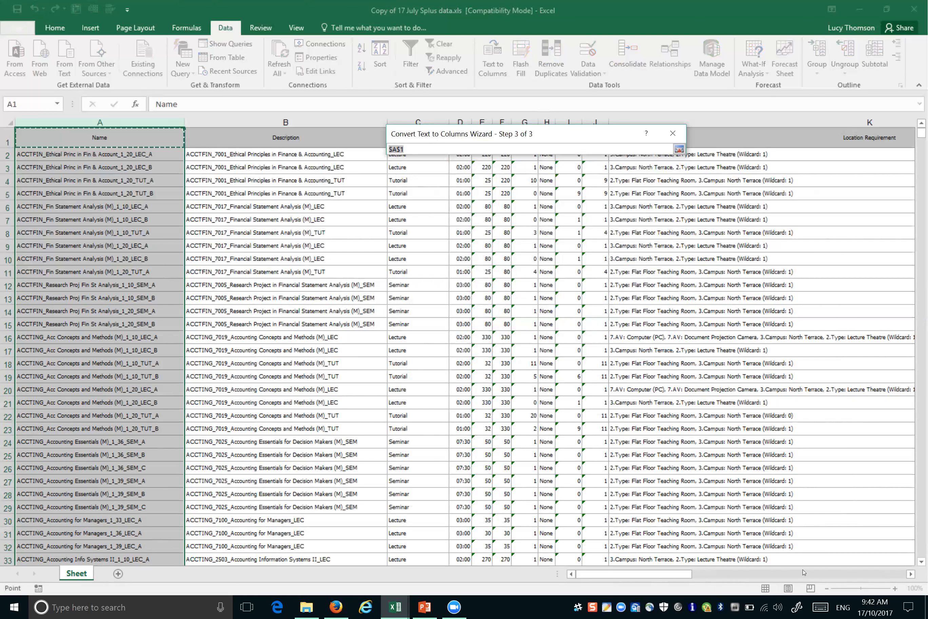
Step: Set the destination to column R and finish, splitting names into columns R–W
left_click_drag(805, 572, 898, 572)
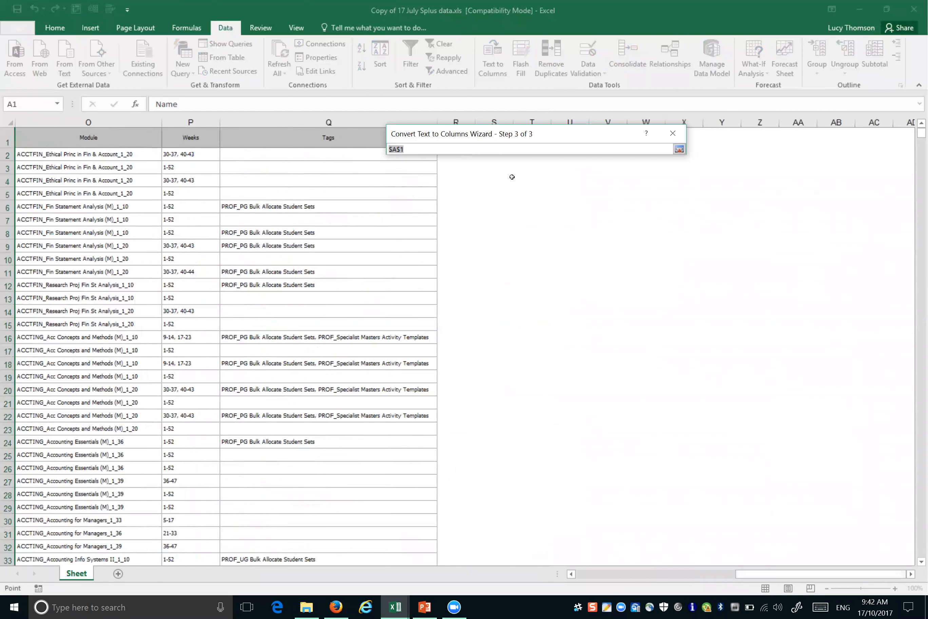
left_click(456, 121)
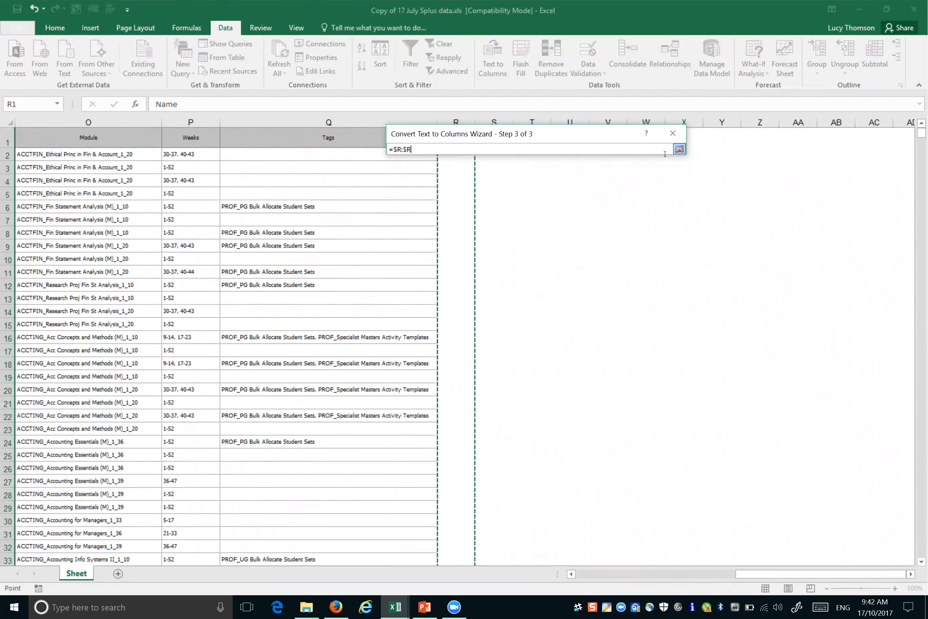
left_click(679, 150)
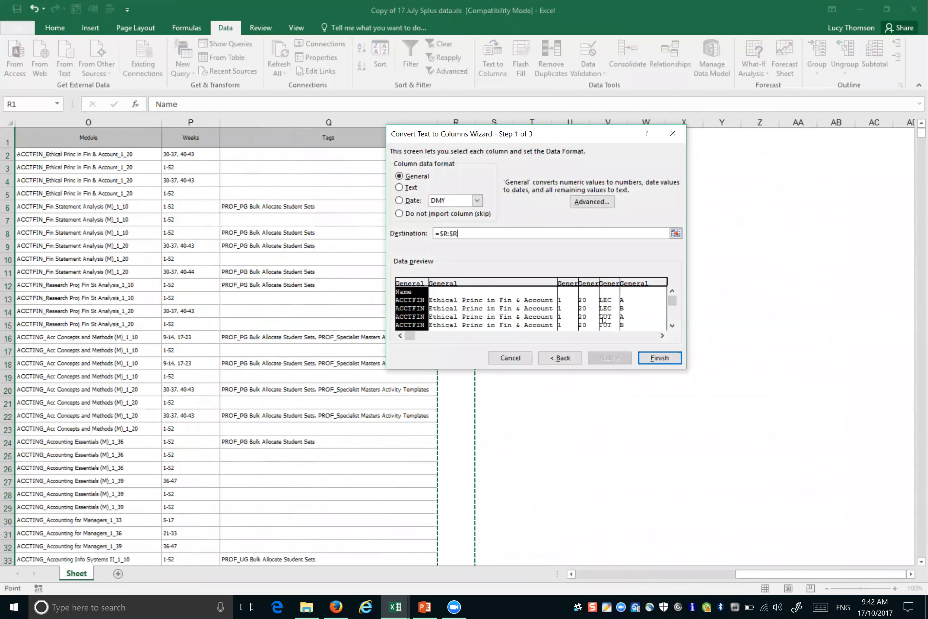
left_click(653, 361)
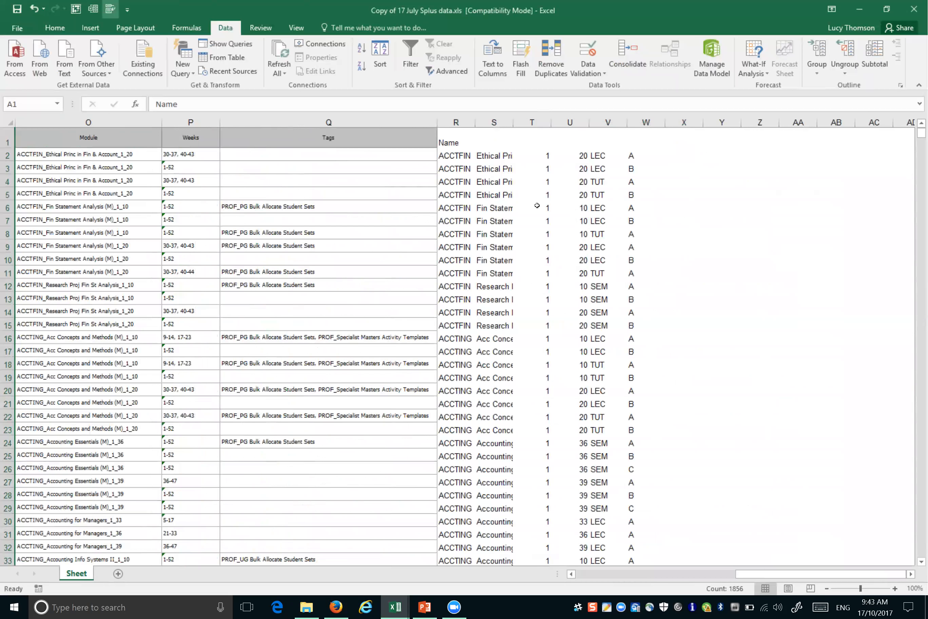
Step: Autofit column S to its full module names, select column R, and scroll back to column A
double_click(513, 122)
left_click_drag(510, 120, 714, 111)
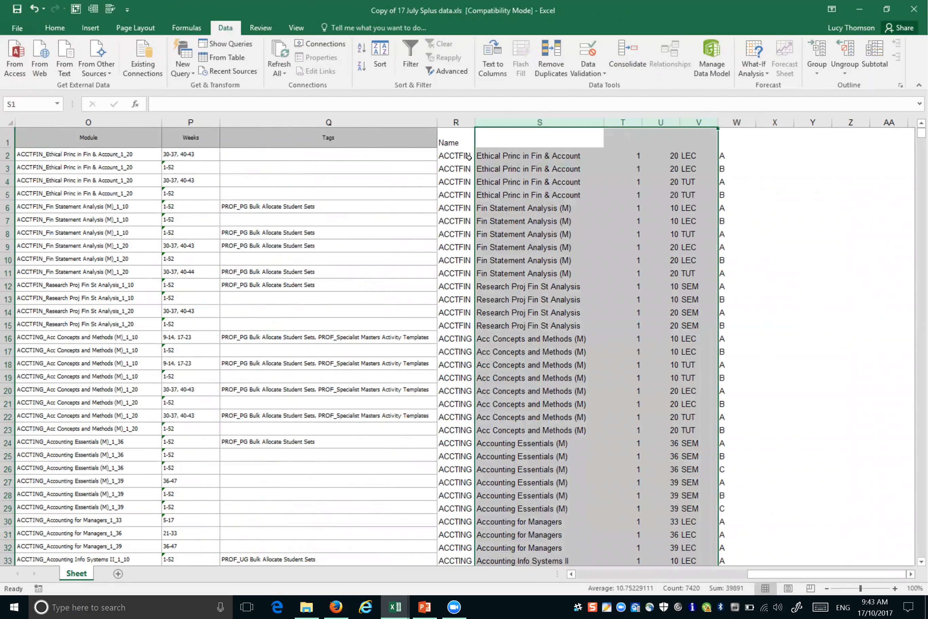
left_click(455, 122)
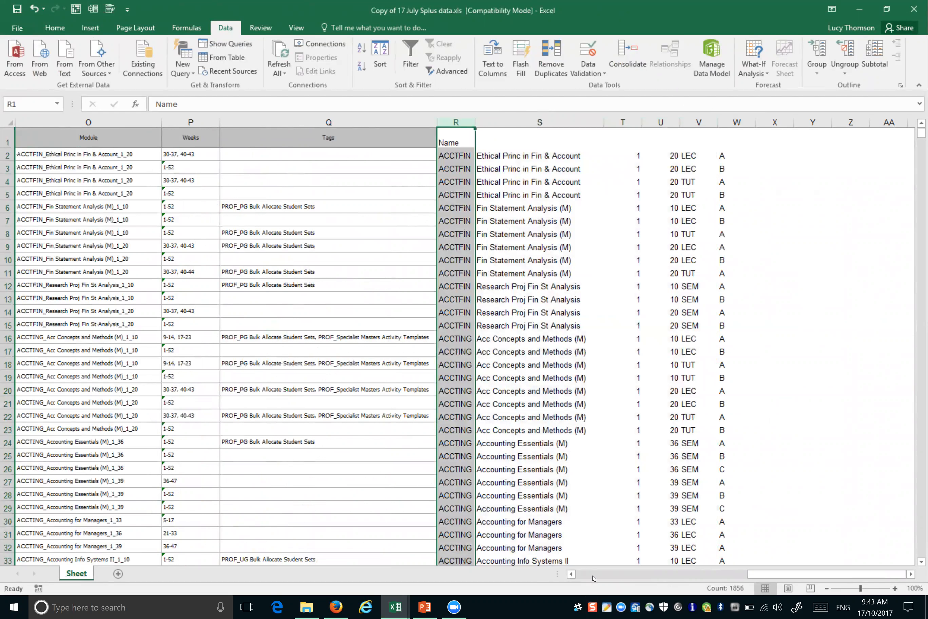
scroll(178, 508, "left", 10)
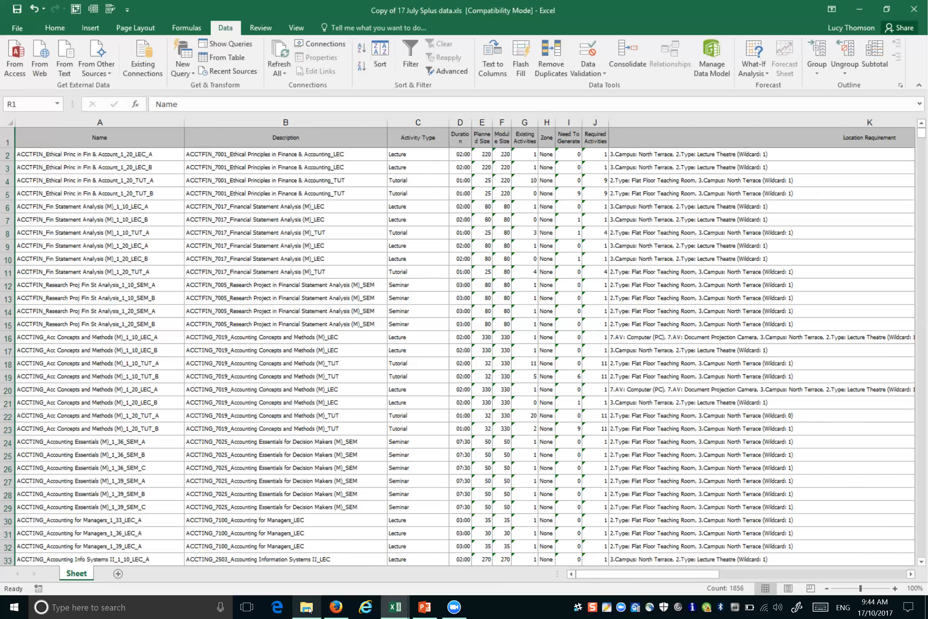
mouse_move(309, 609)
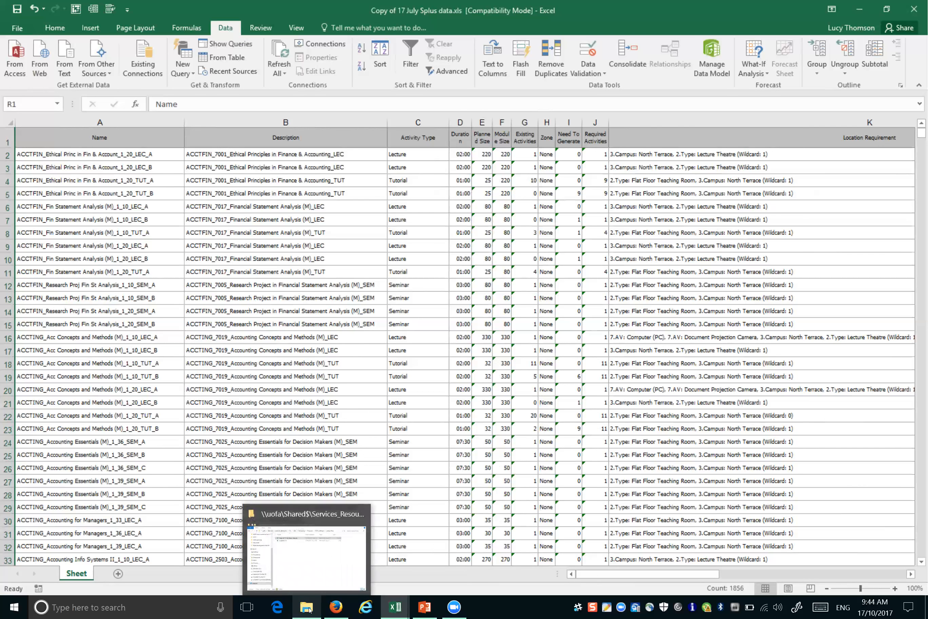
left_click(309, 609)
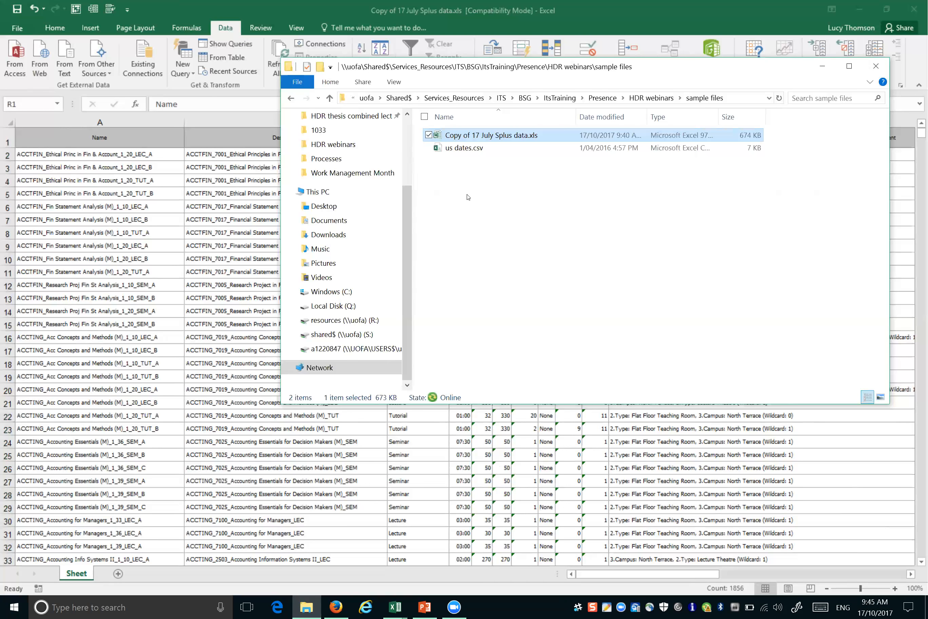
left_click(17, 28)
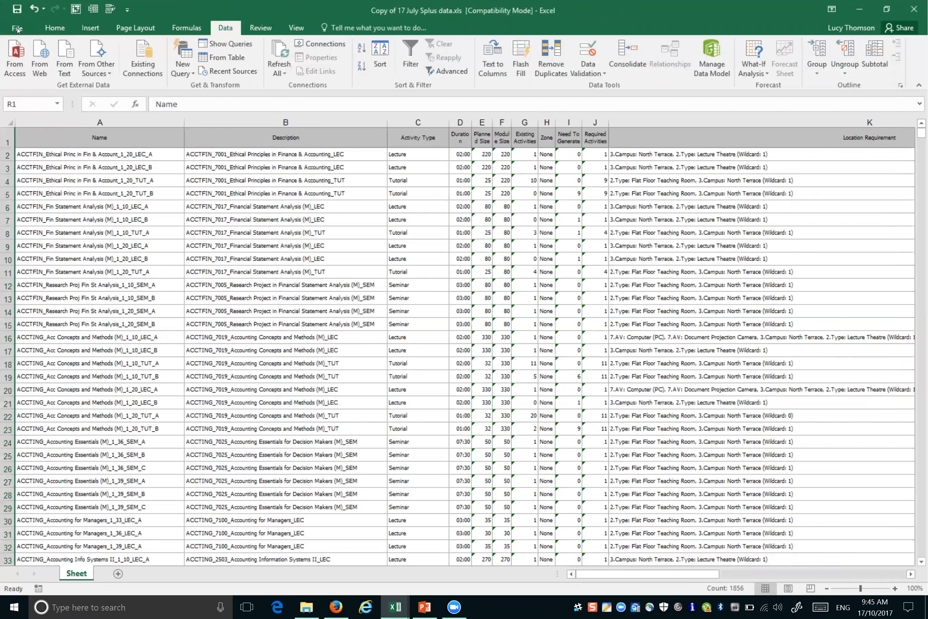
left_click(17, 28)
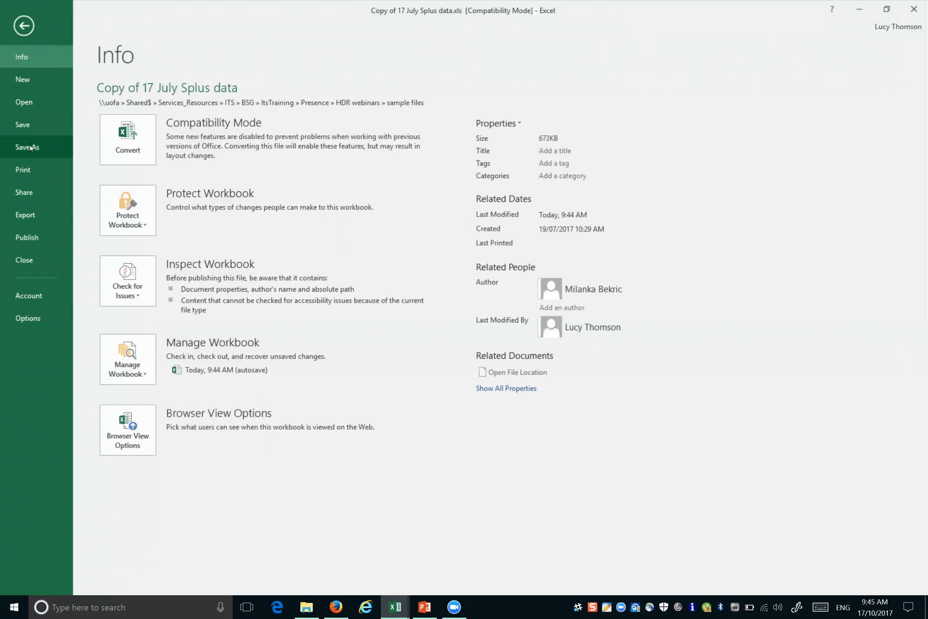
left_click(31, 149)
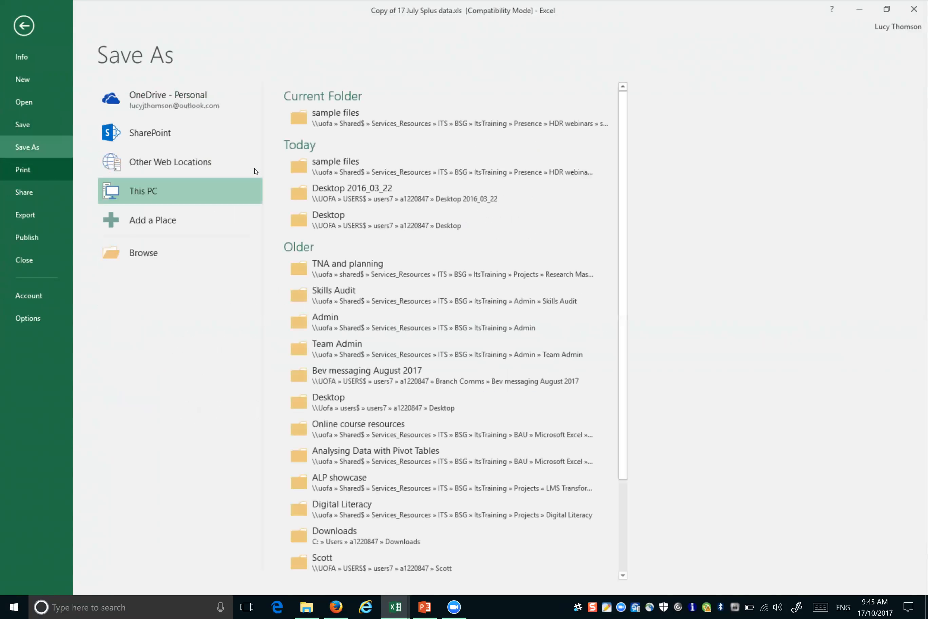
left_click(368, 116)
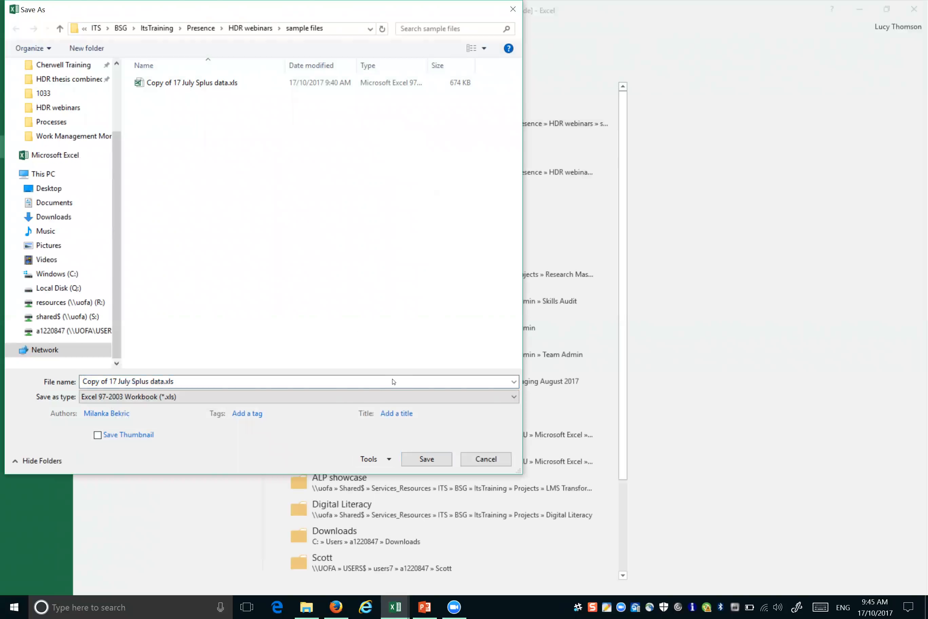
left_click(501, 404)
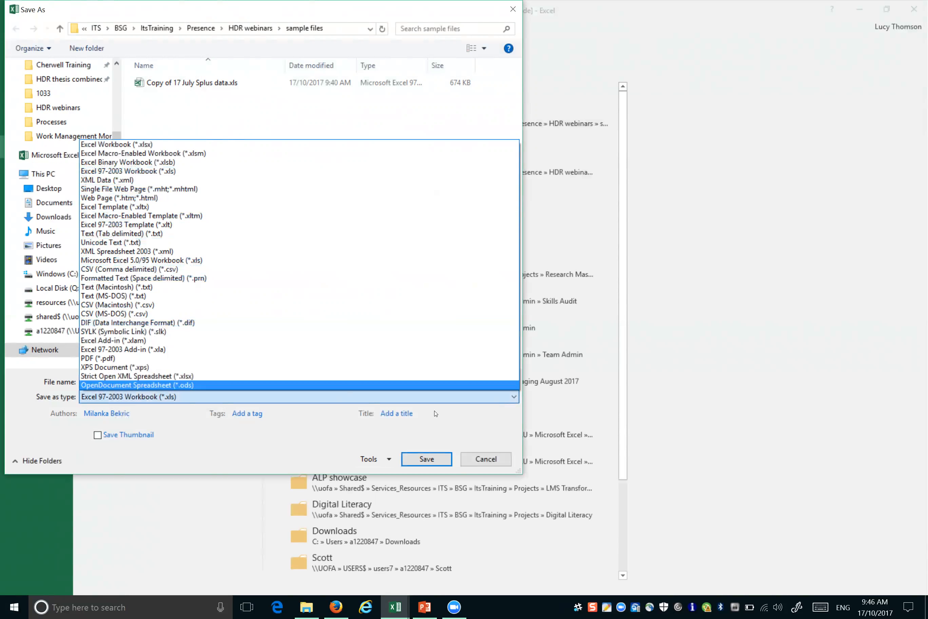
left_click(496, 459)
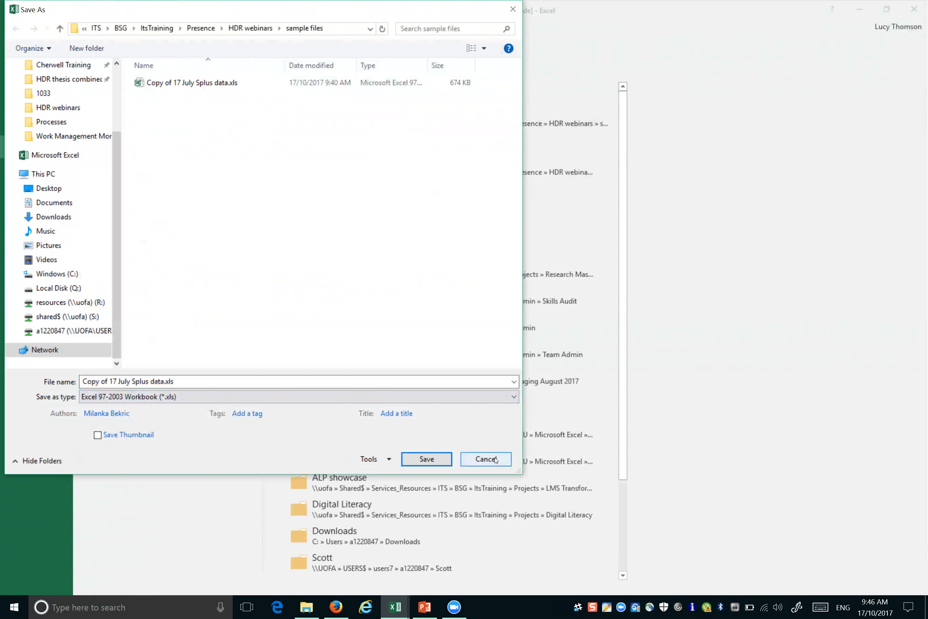
left_click(495, 460)
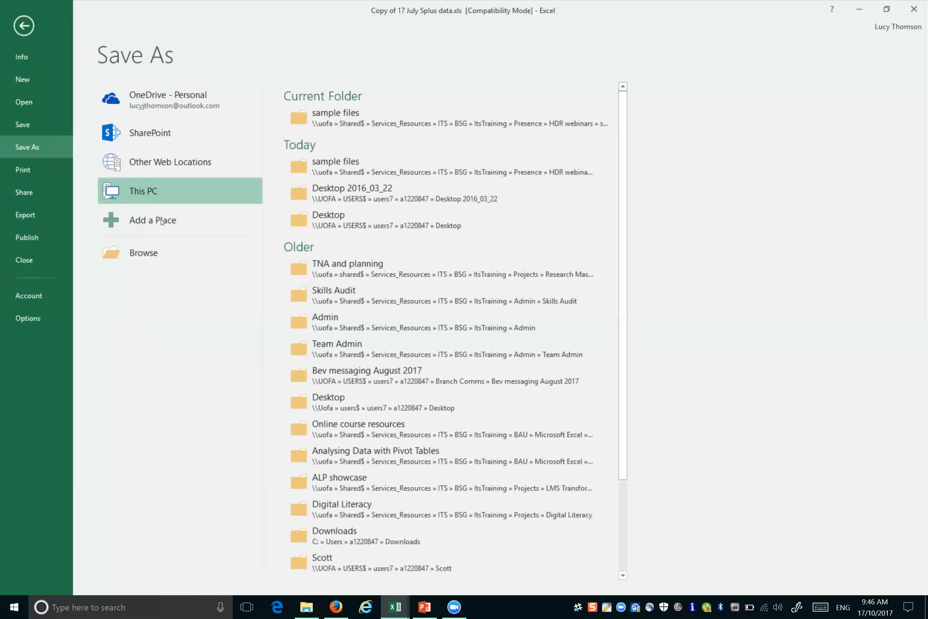
left_click(23, 26)
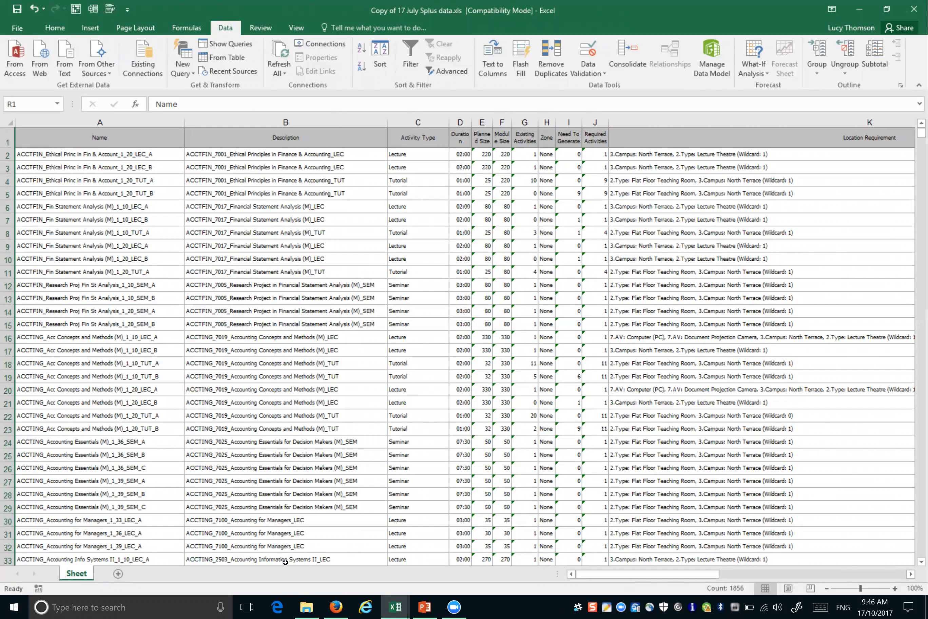
Step: From the sample files folder, open us dates.csv with Notepad
left_click(307, 607)
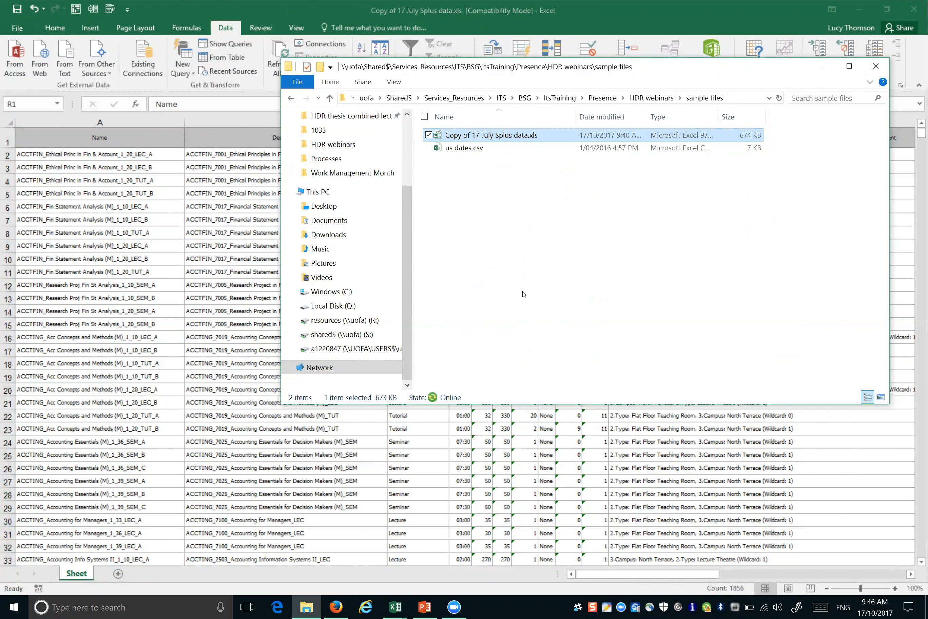
right_click(470, 148)
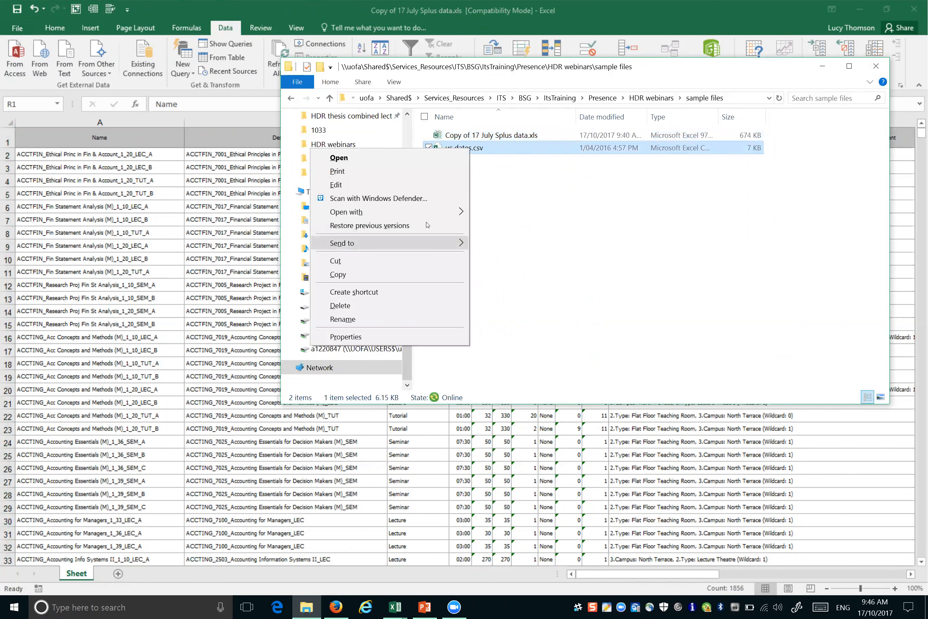
mouse_move(429, 213)
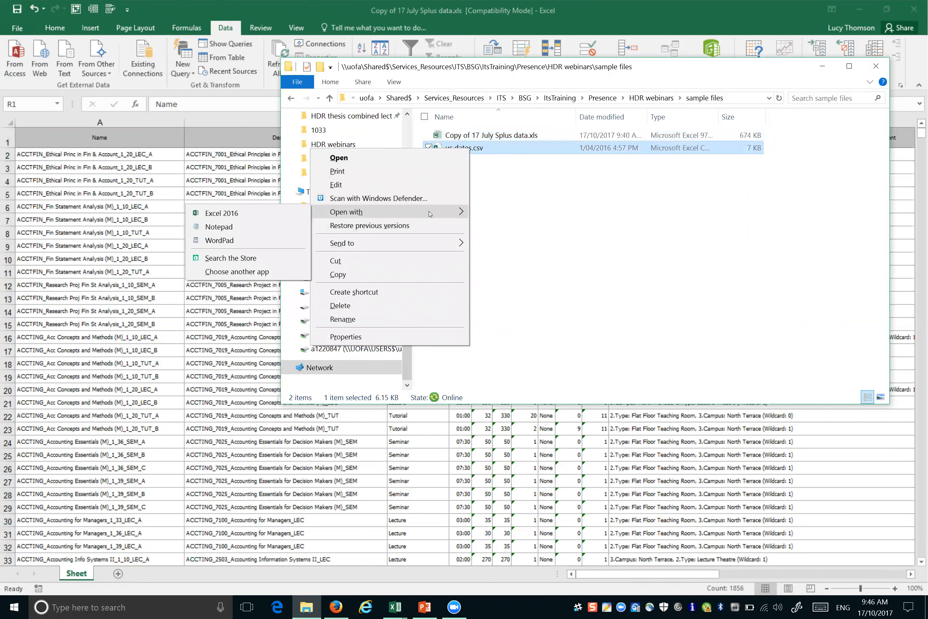
left_click(276, 228)
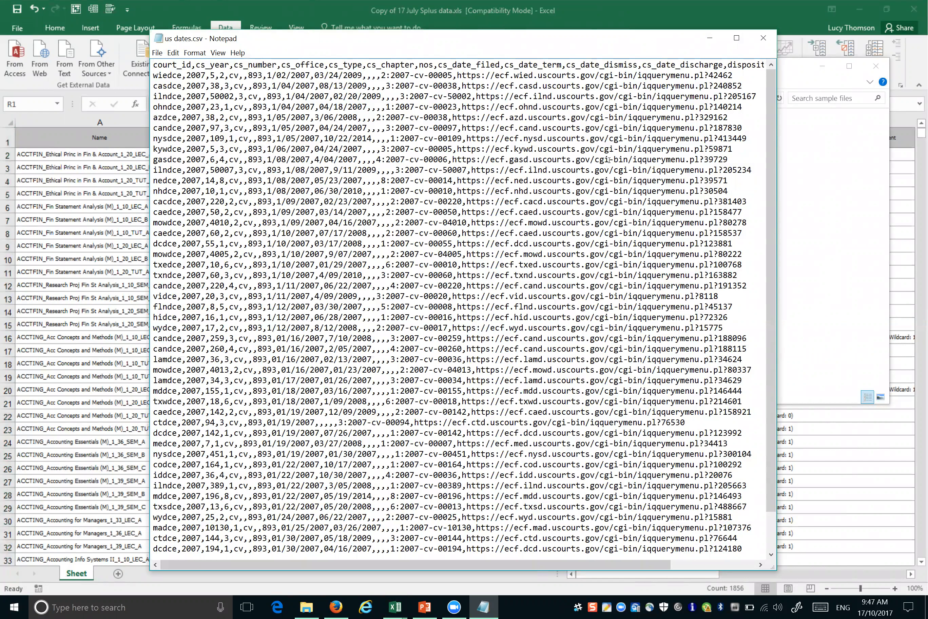
Step: Close Notepad, open us dates.csv in Excel, and autofit the date columns H, J and I
left_click(763, 40)
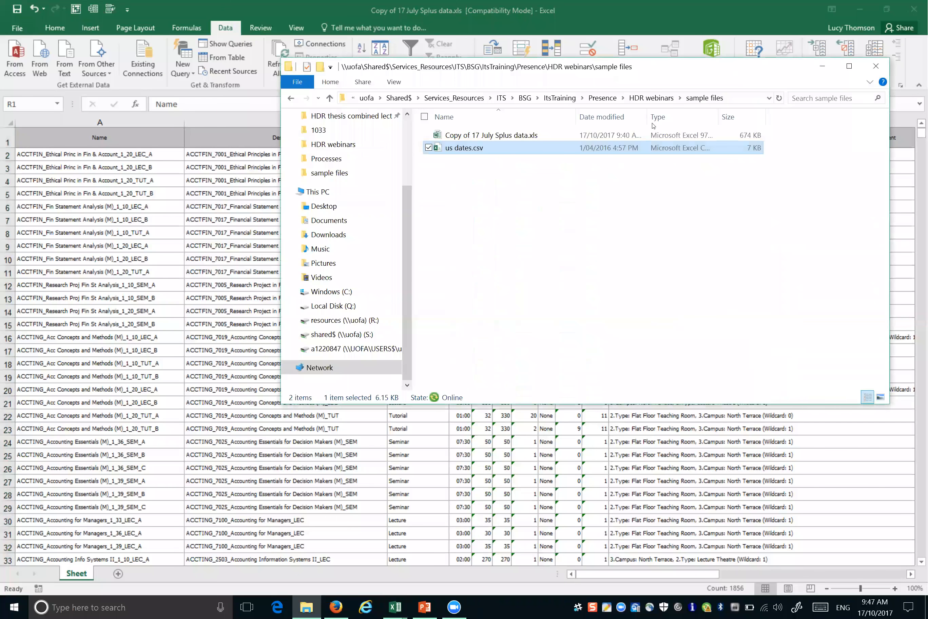
double_click(469, 150)
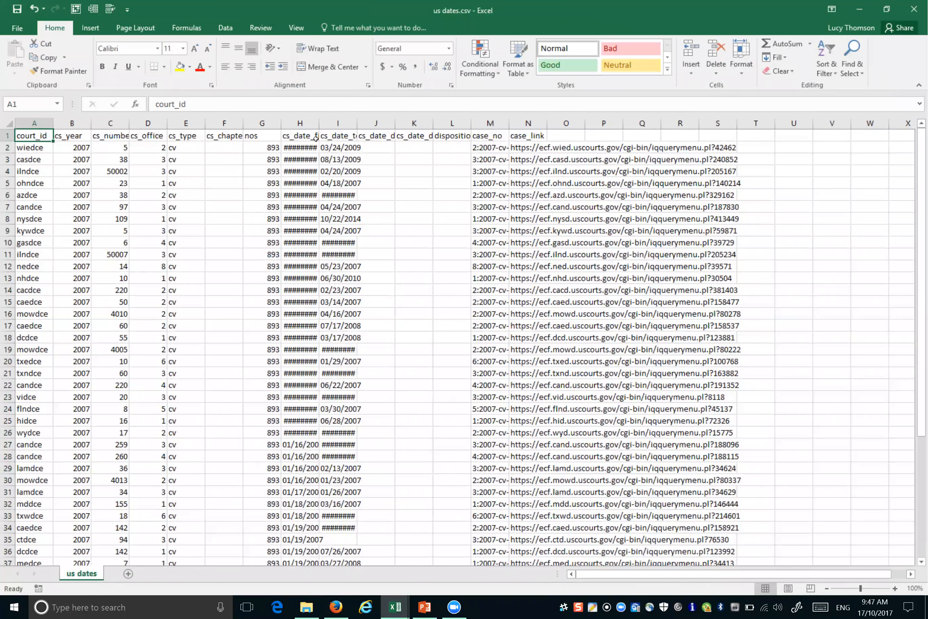
double_click(319, 125)
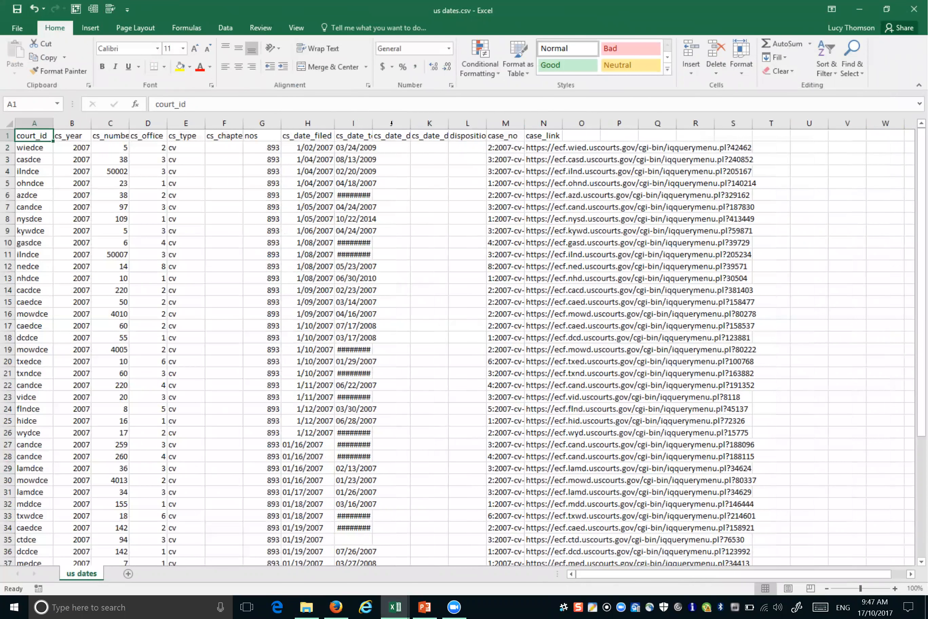
double_click(412, 124)
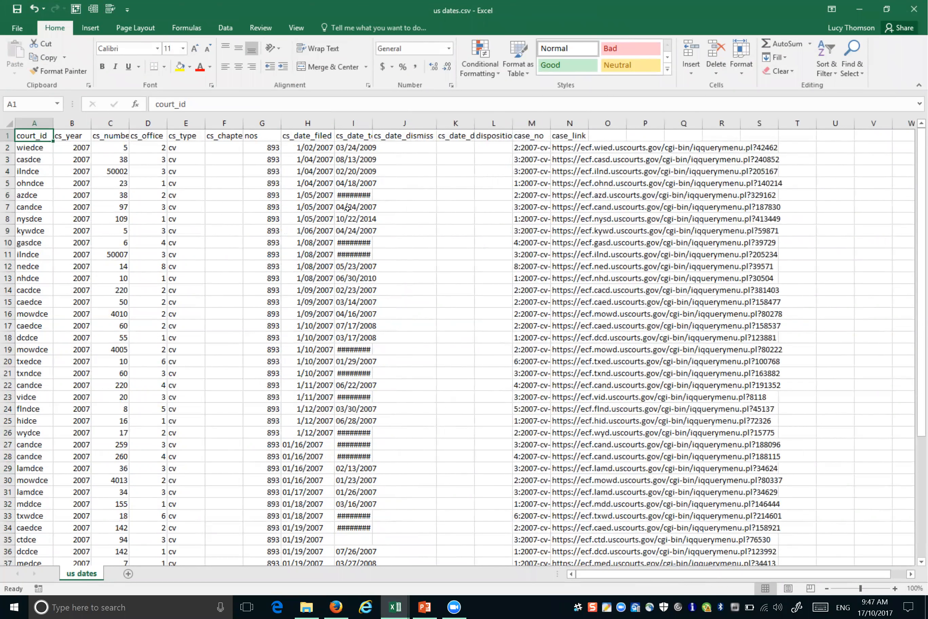
double_click(374, 125)
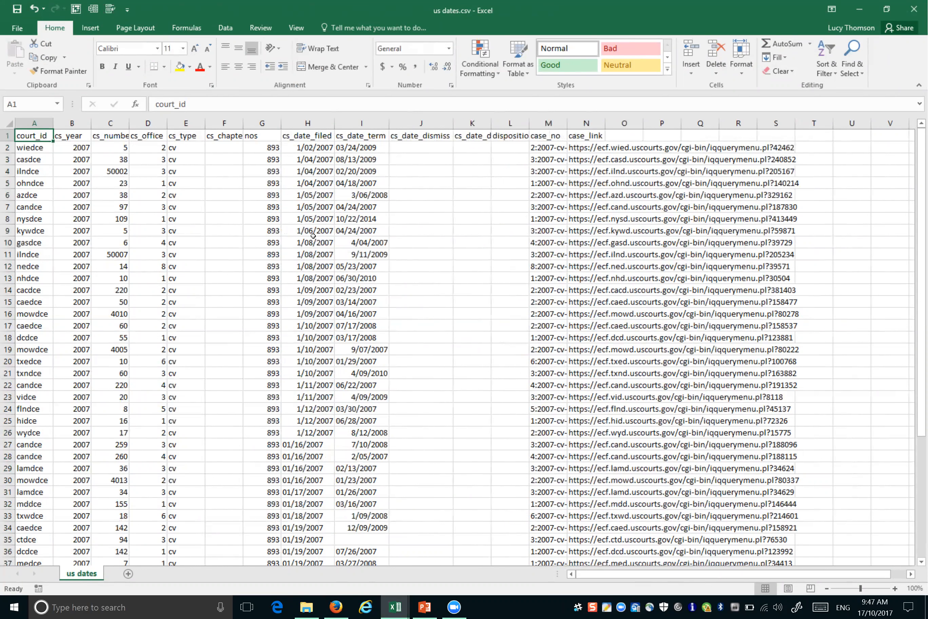
Step: Compare the date values in H2, I2, H7, H27 and H11, then add a new blank sheet
left_click(315, 151)
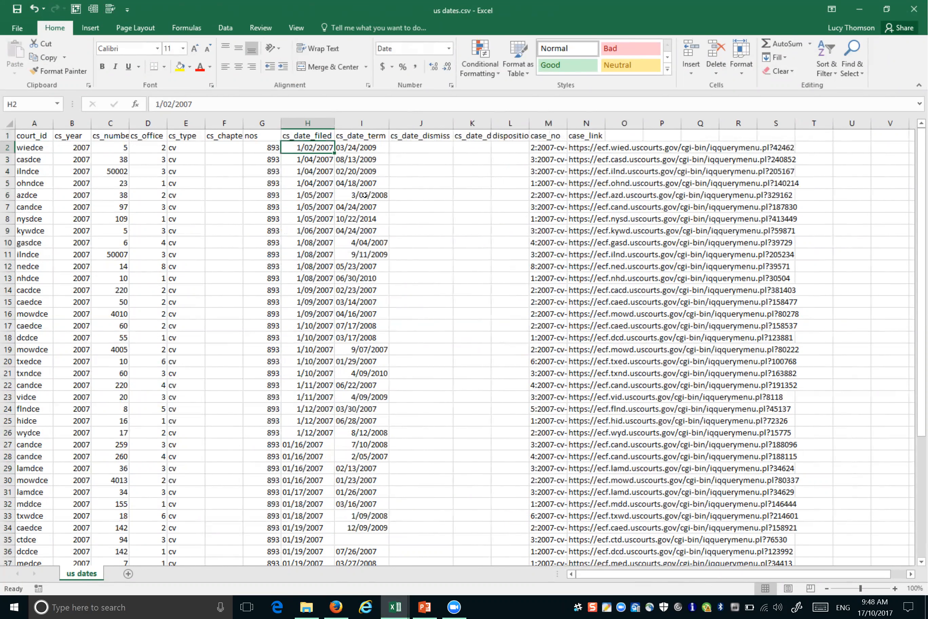
left_click(368, 149)
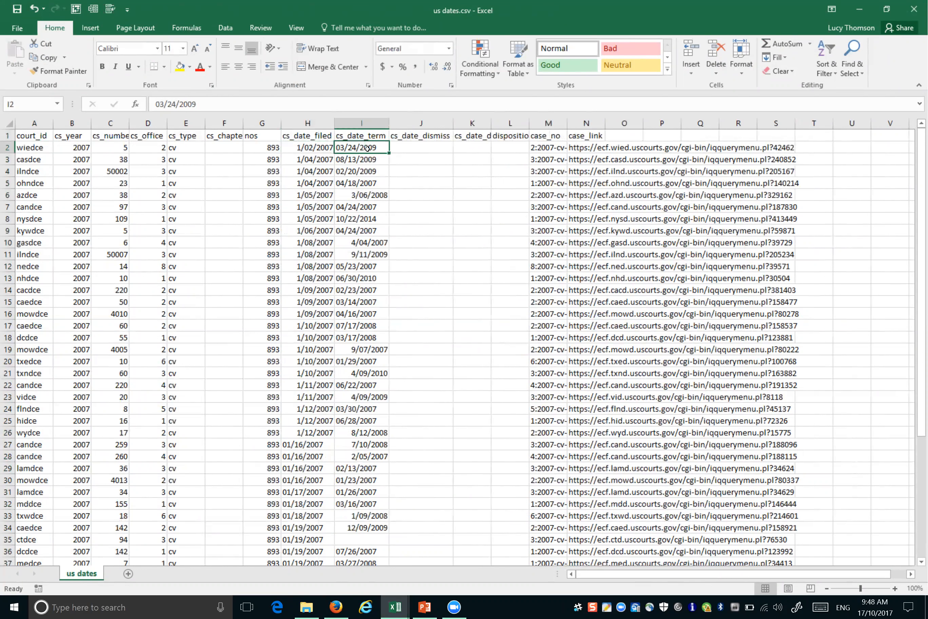
left_click(318, 204)
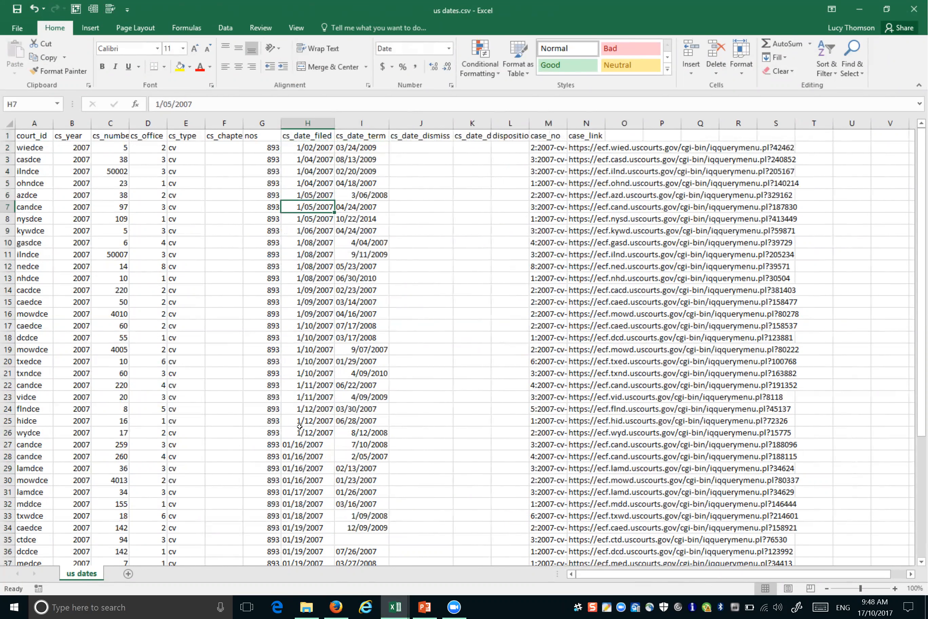
left_click(300, 443)
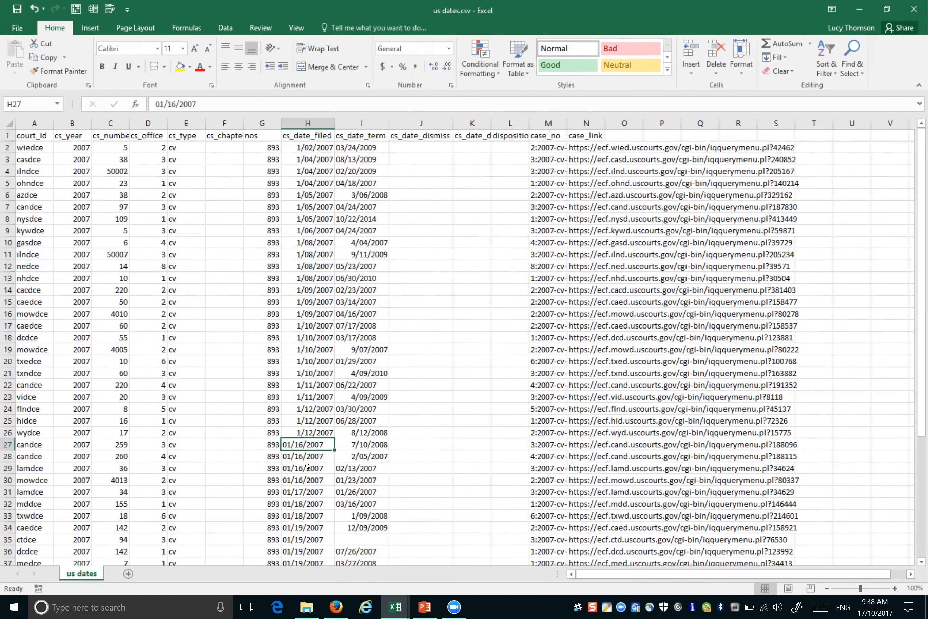
left_click(308, 254)
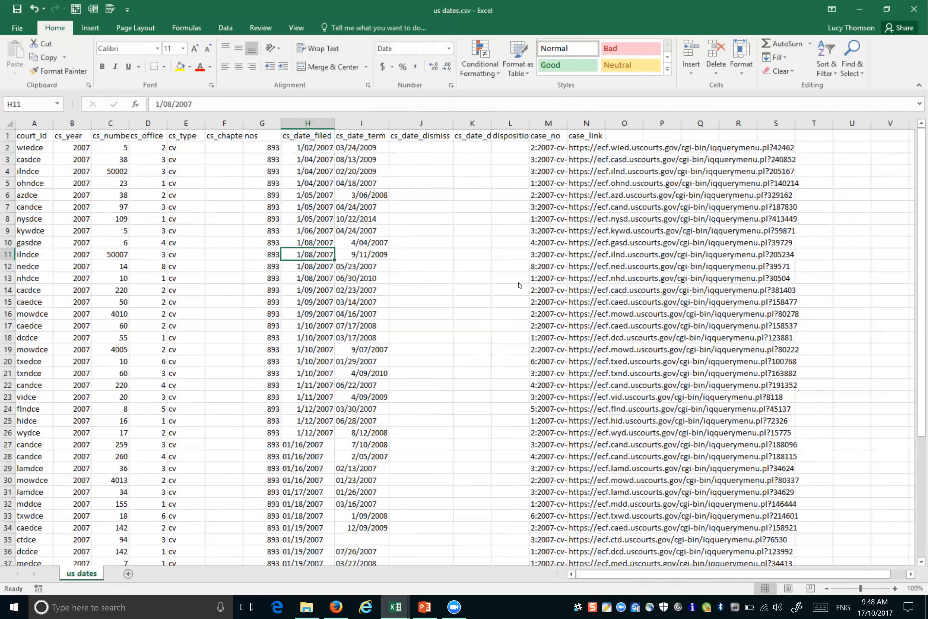
left_click(128, 574)
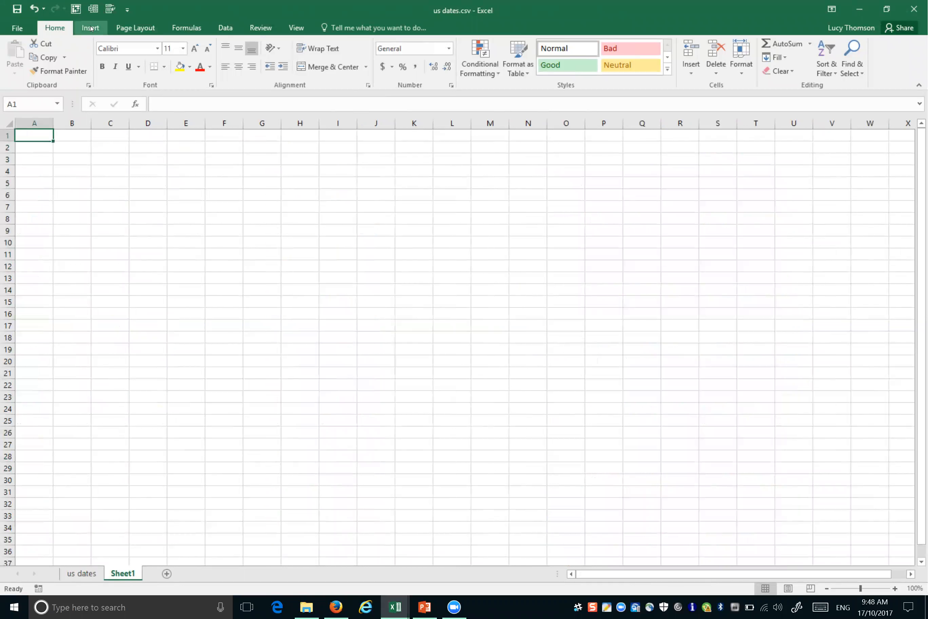
Step: Start a From Text import on the Data tab and choose us dates.csv
left_click(225, 27)
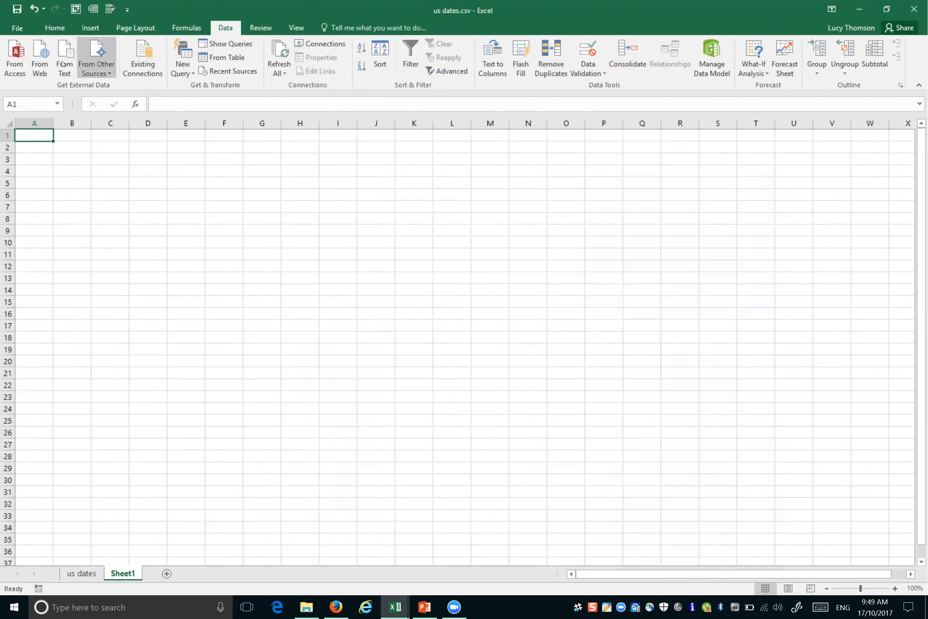
left_click(75, 68)
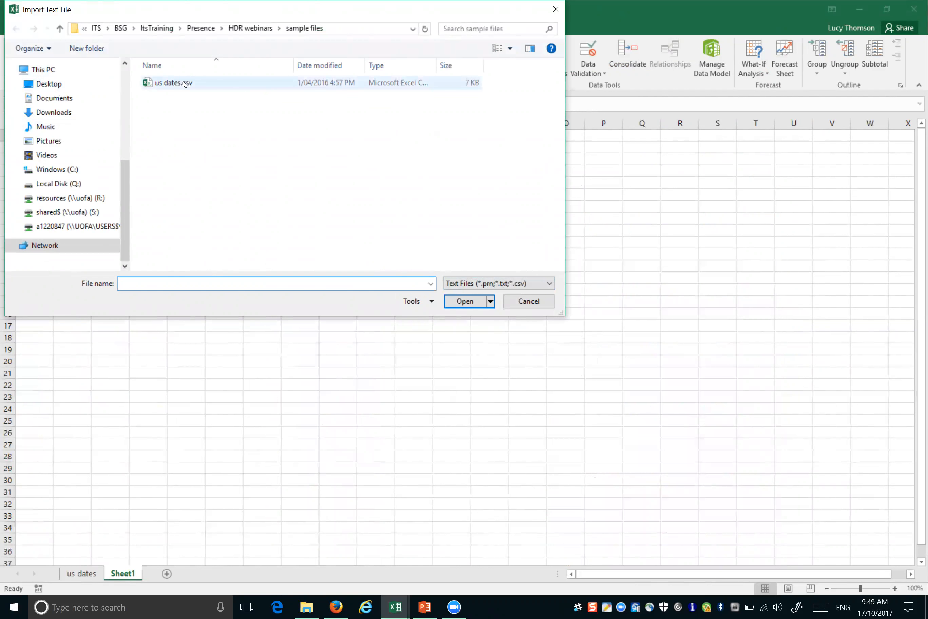
left_click(556, 9)
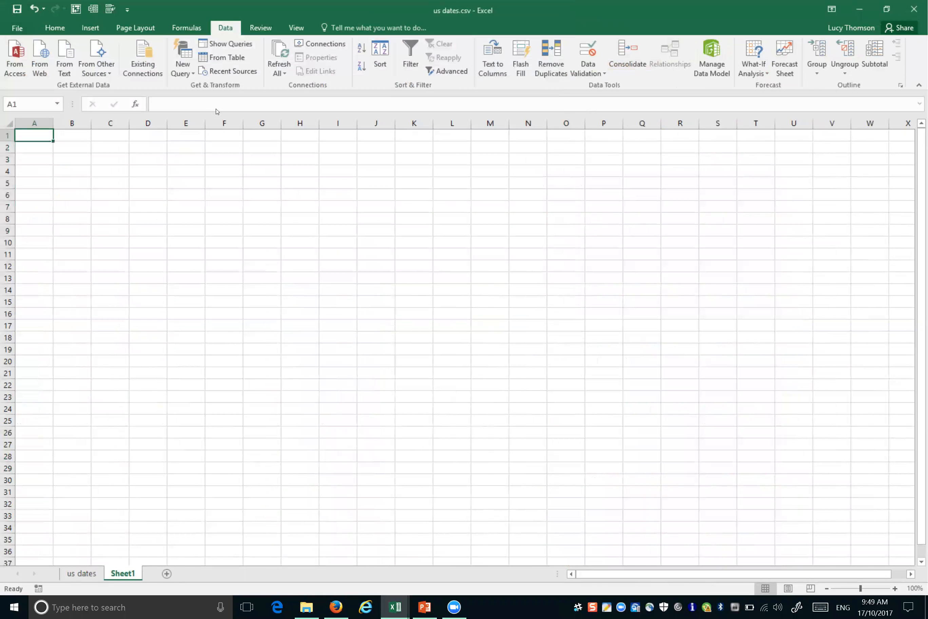
left_click(99, 63)
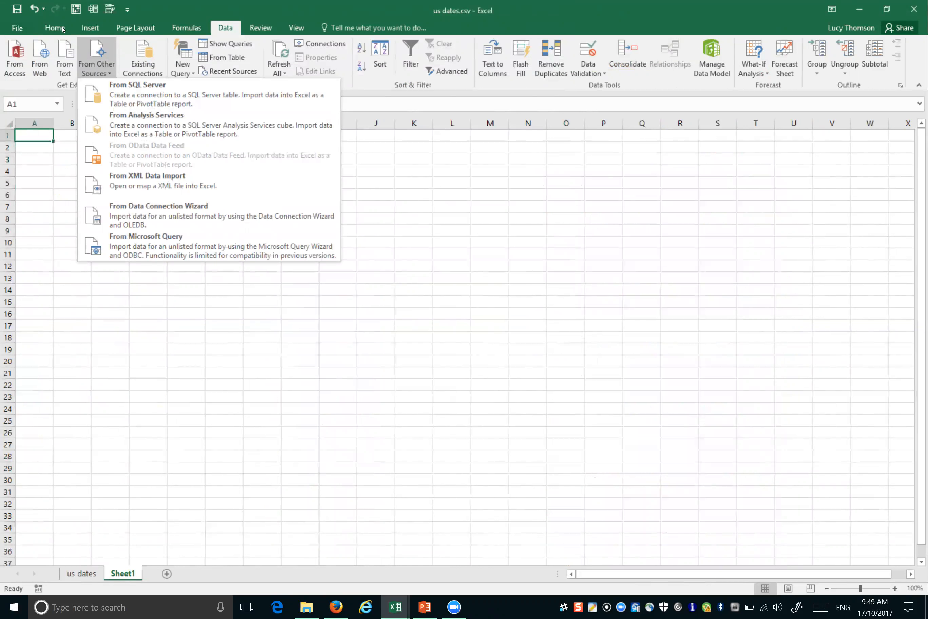
left_click(68, 60)
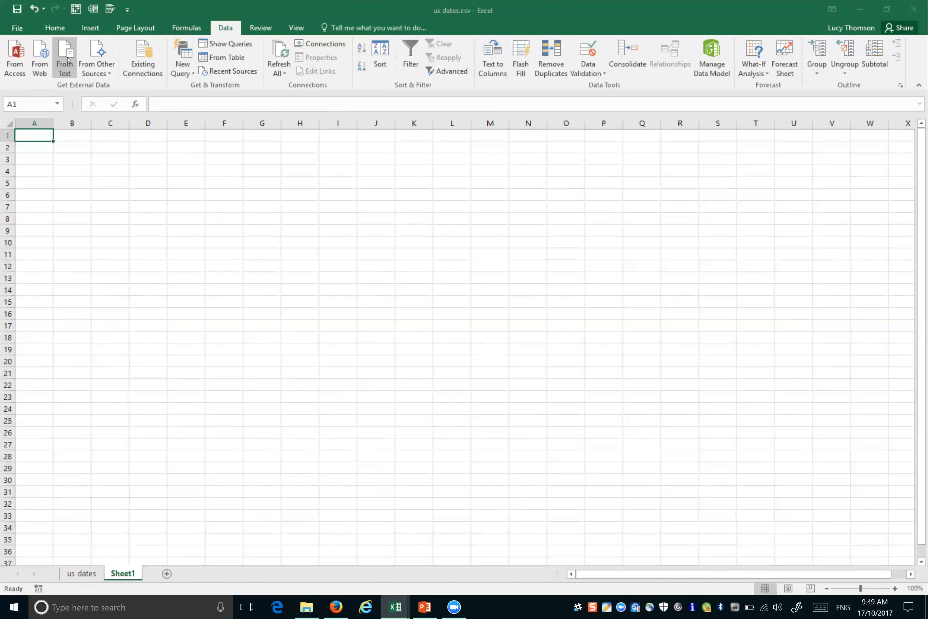
left_click(164, 83)
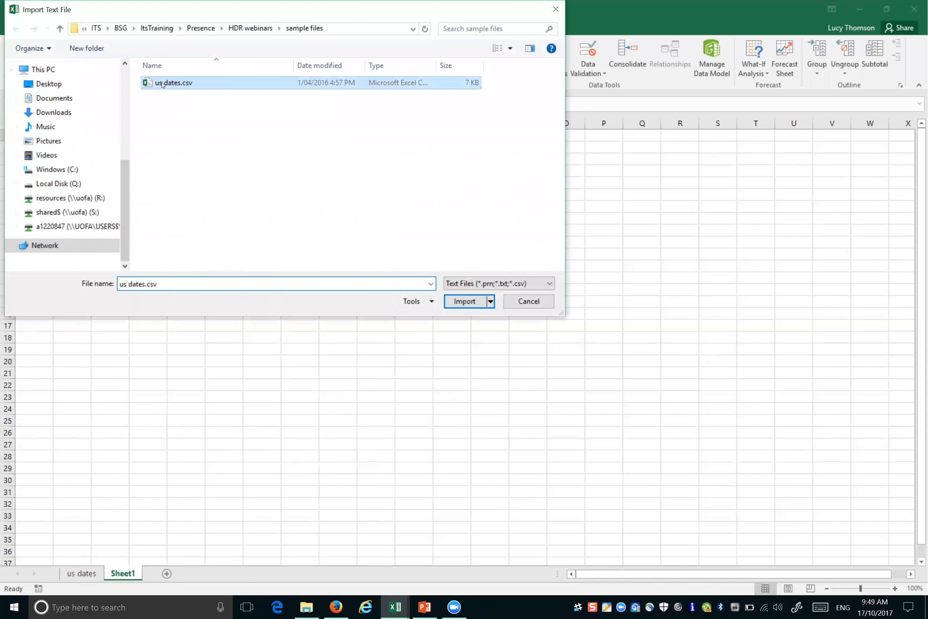
Step: Import us dates.csv as comma-delimited data with a header row, reaching the column-format step
left_click(479, 306)
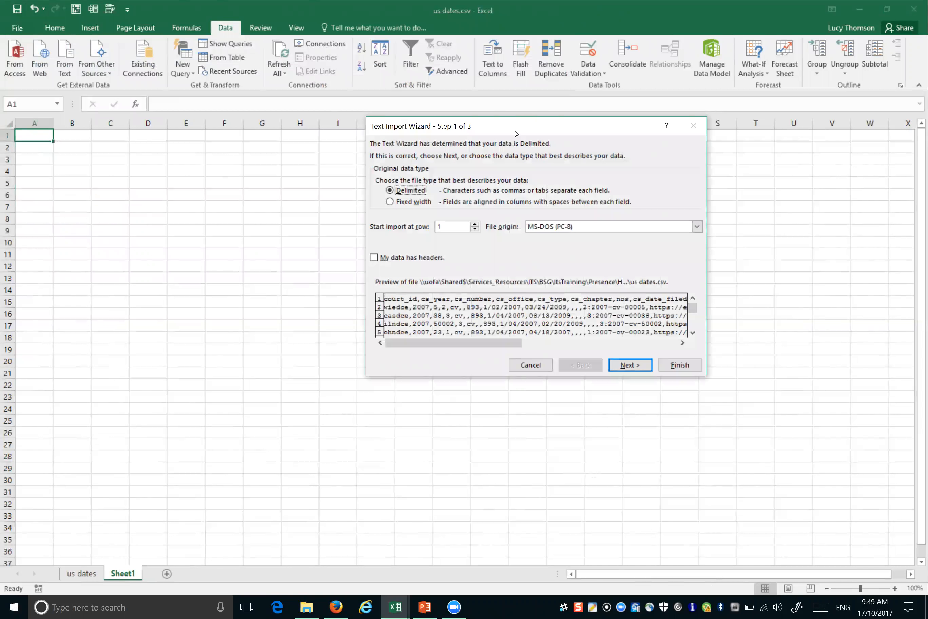
left_click_drag(516, 134, 306, 159)
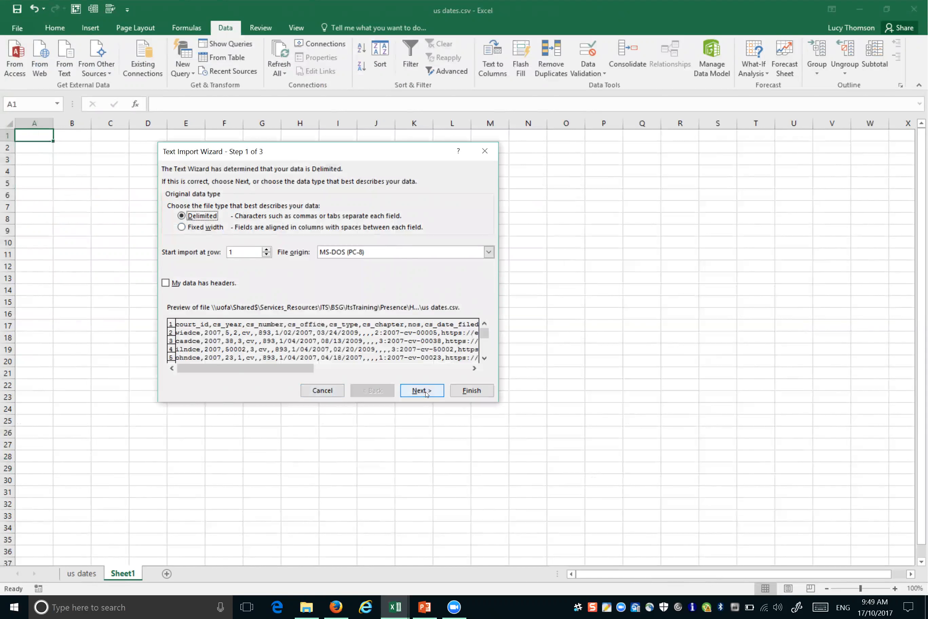
left_click(165, 283)
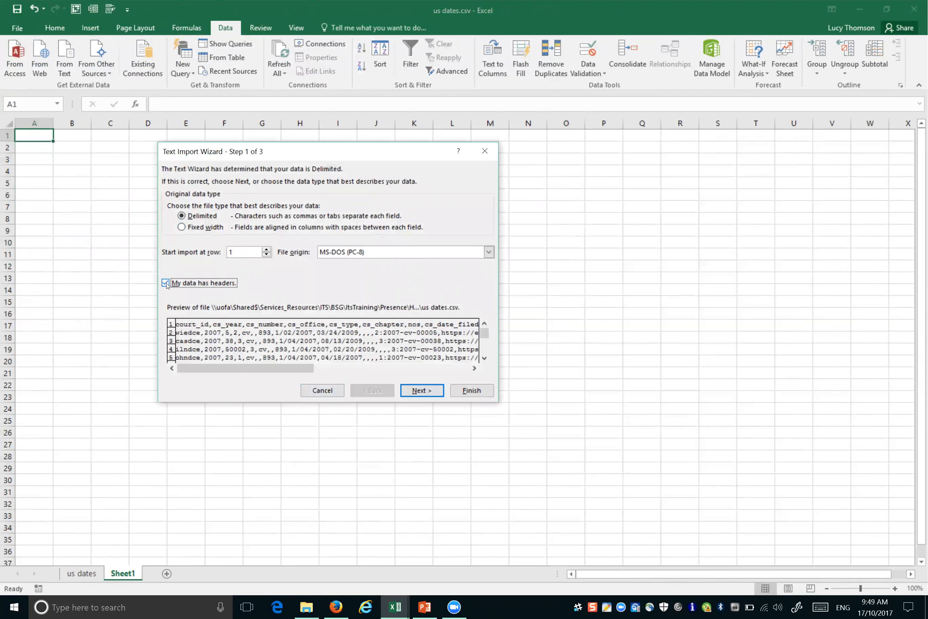
left_click(415, 391)
left_click(171, 226)
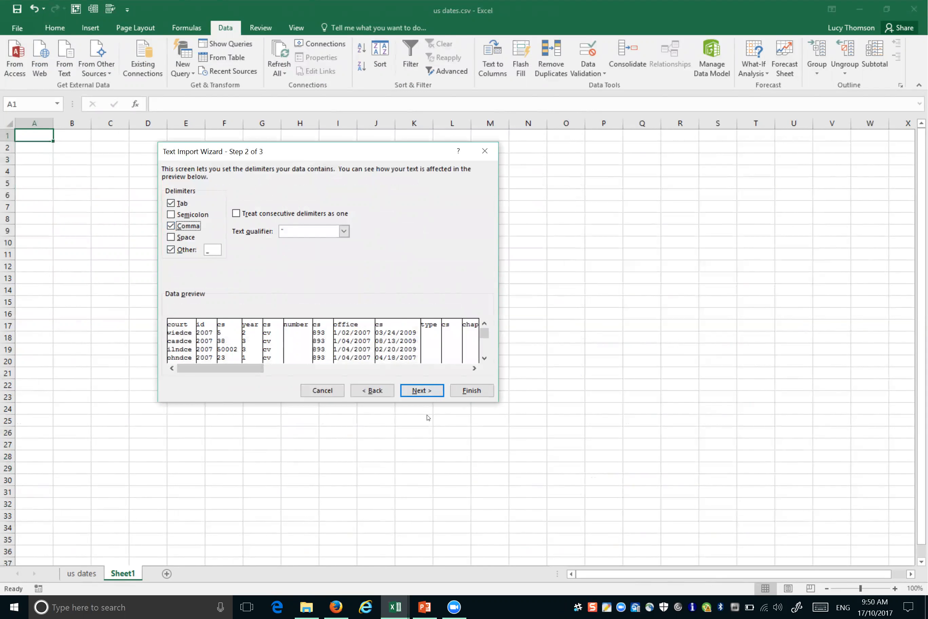
left_click(429, 394)
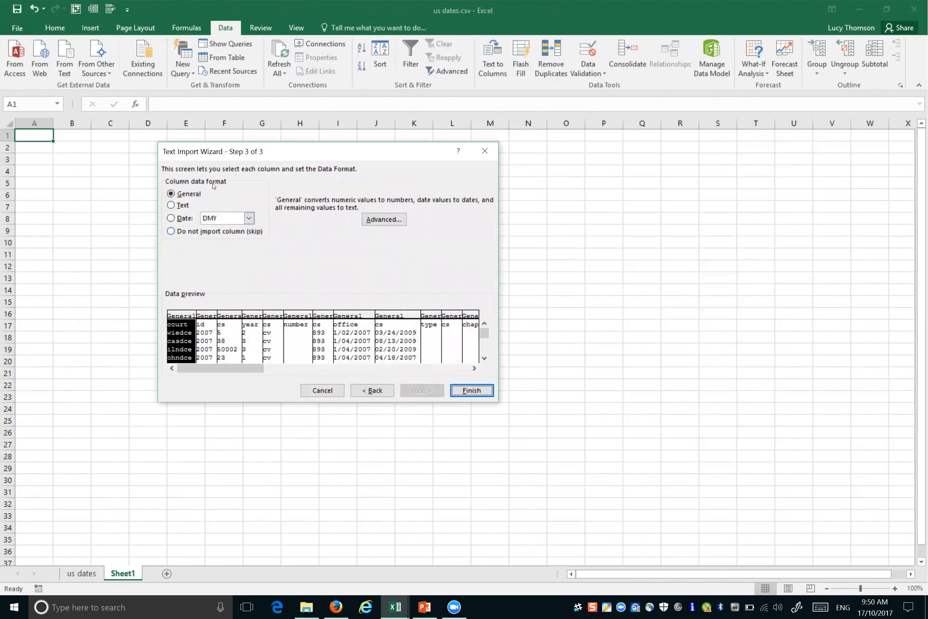
left_click(359, 315)
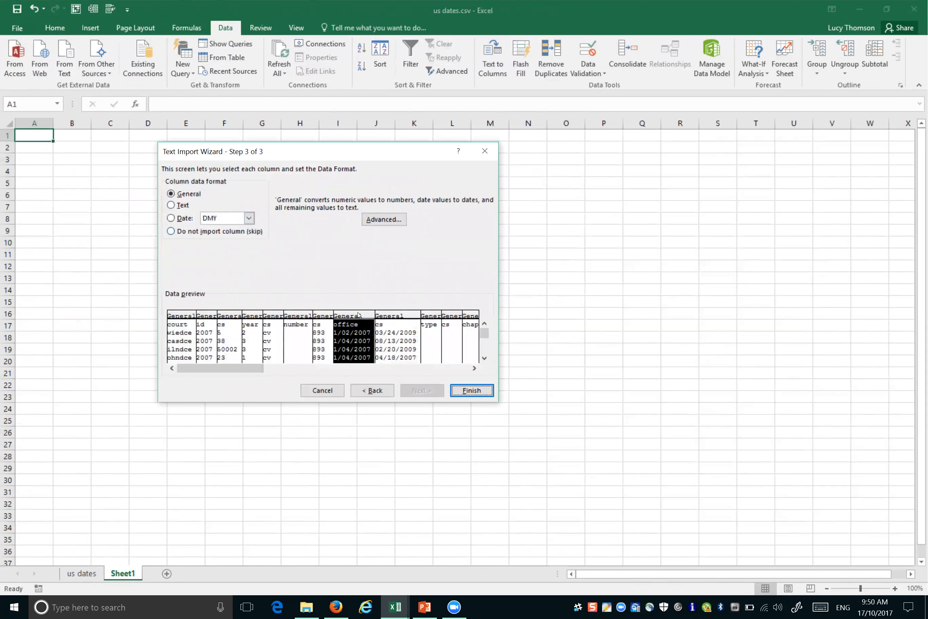
Step: Format the office column as Date with MDY order and place the imported data at $A$1
left_click(171, 219)
left_click(249, 218)
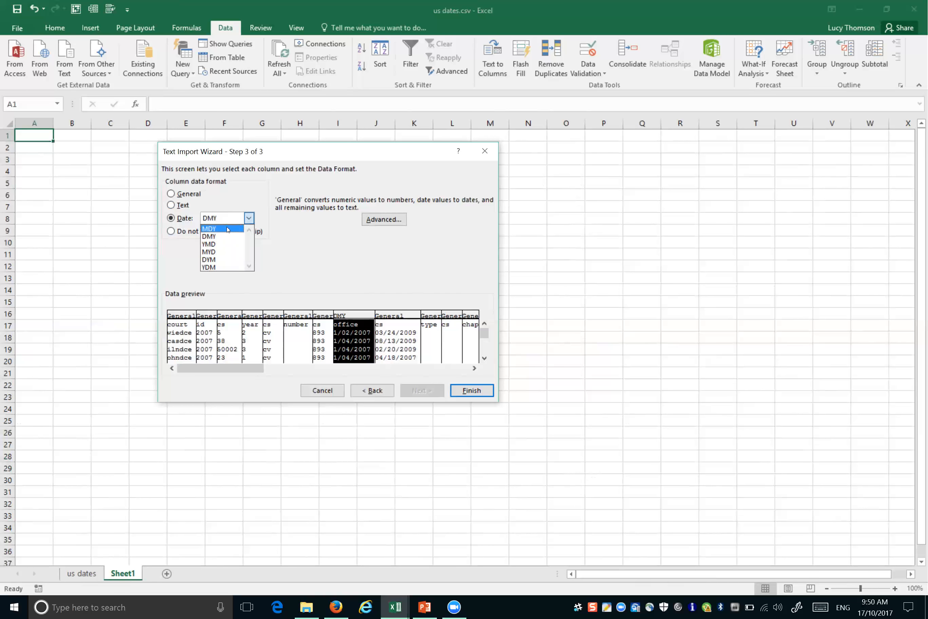
left_click(228, 229)
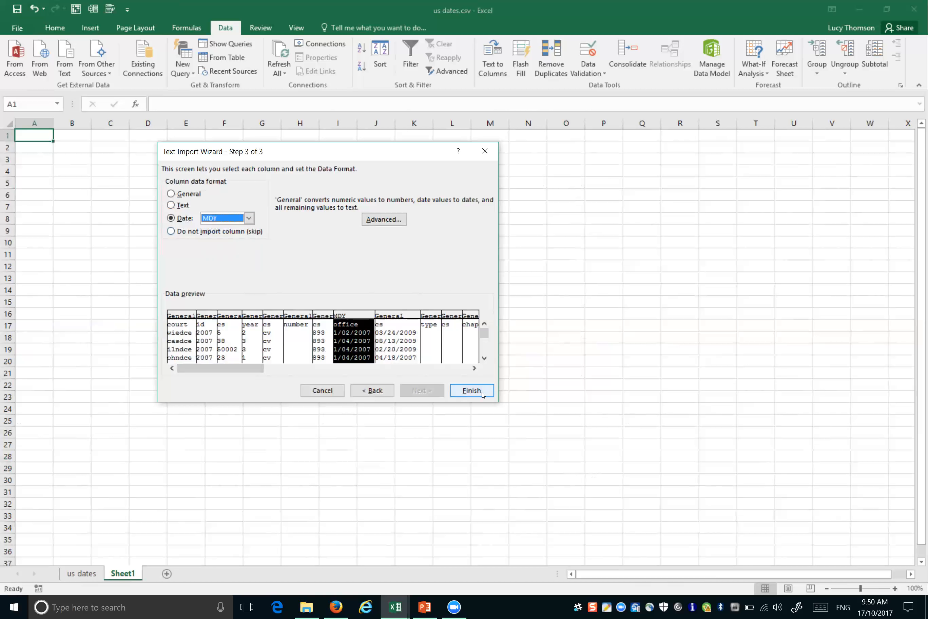
left_click(472, 391)
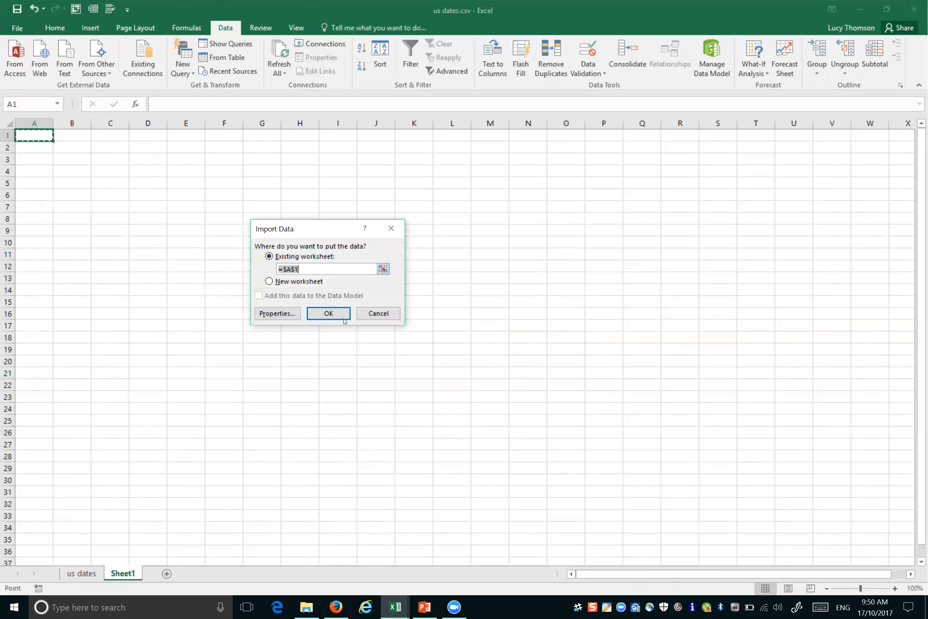
left_click(329, 313)
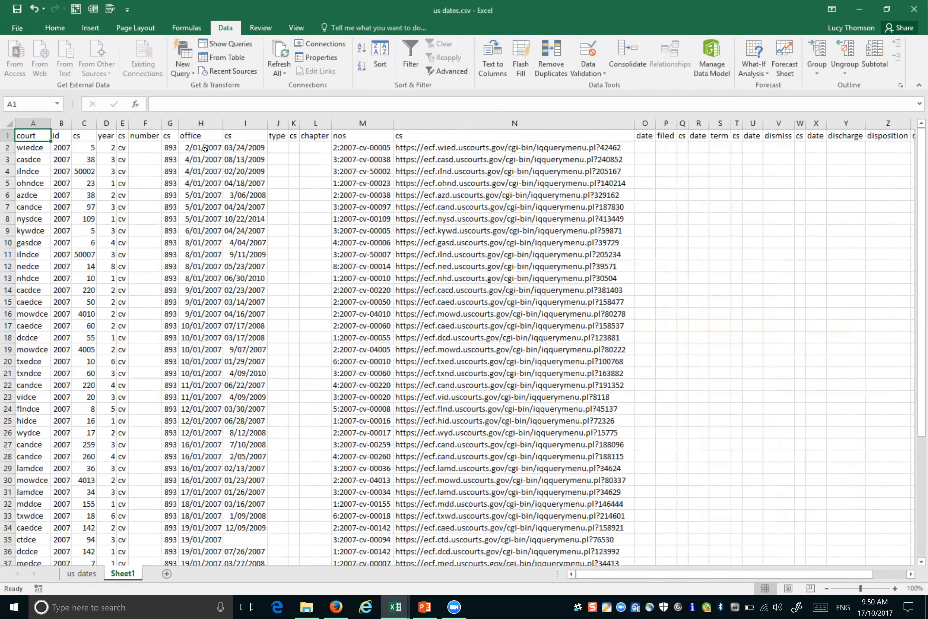
left_click(203, 123)
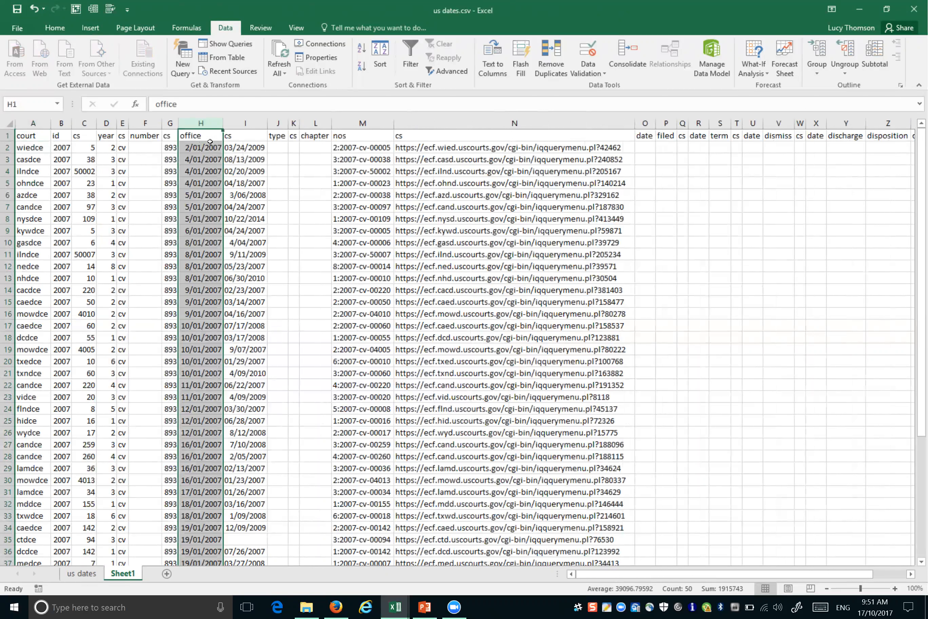
left_click(208, 149)
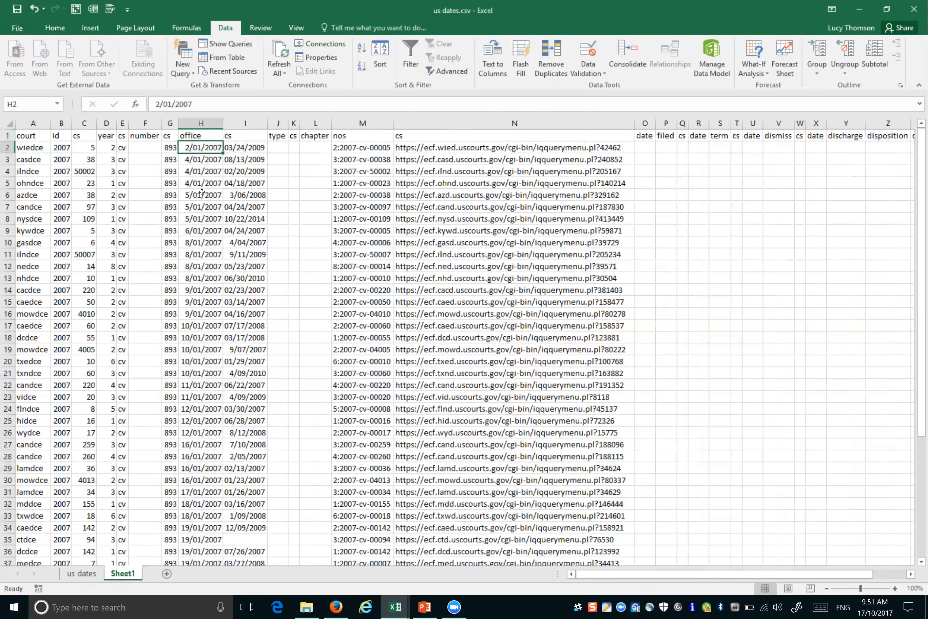
left_click(196, 255)
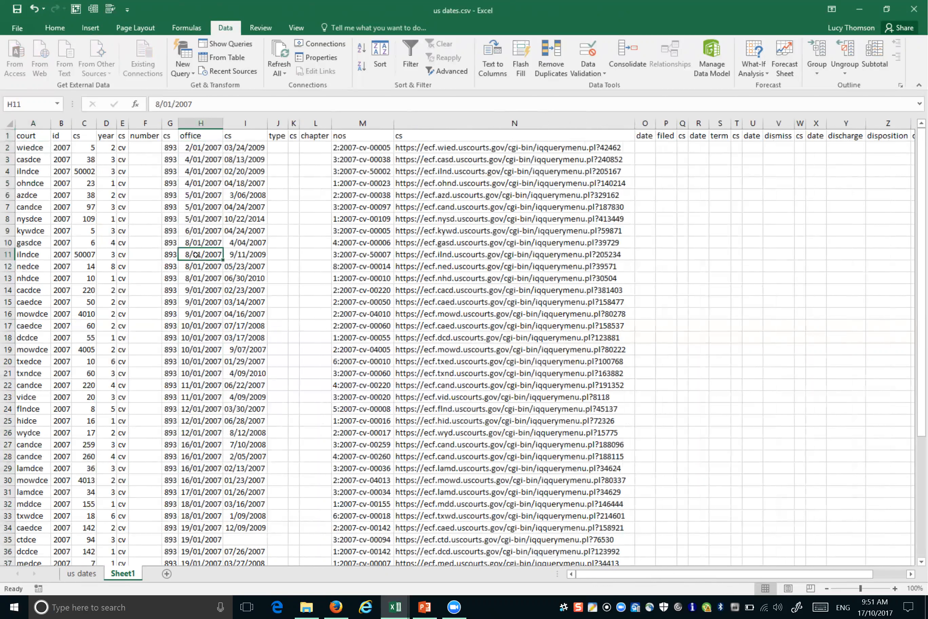
left_click(200, 334)
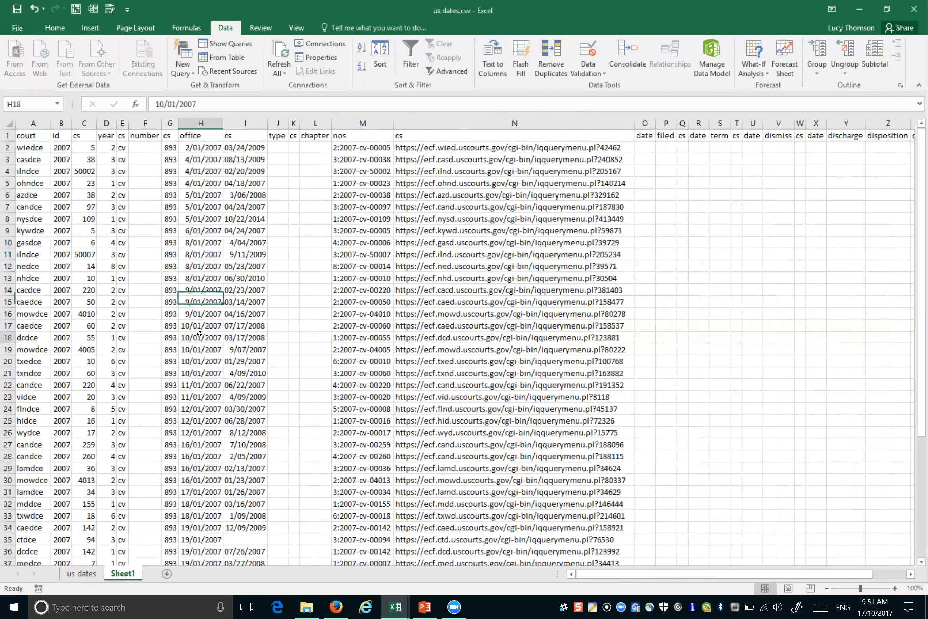
left_click(68, 27)
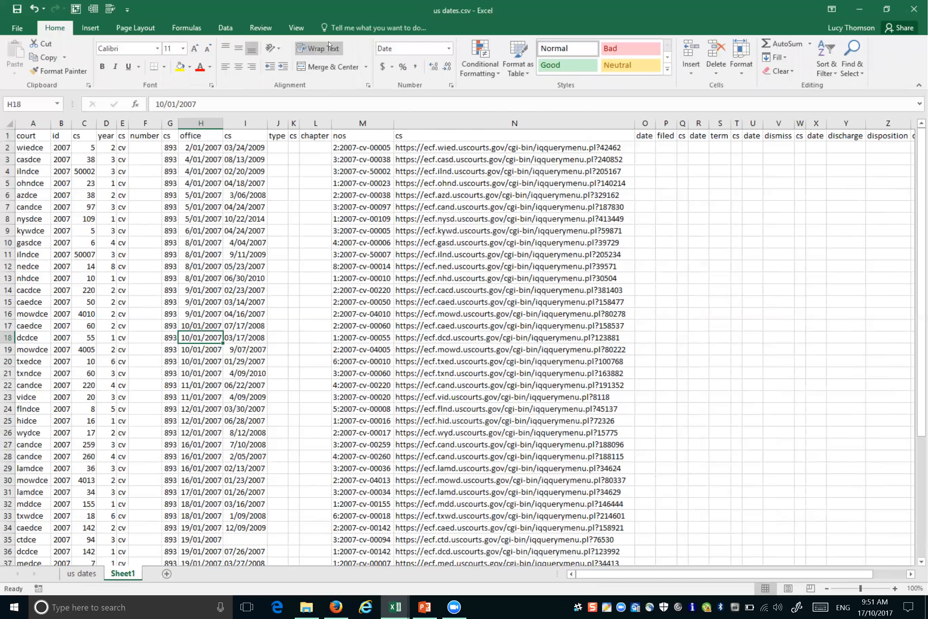
left_click(398, 48)
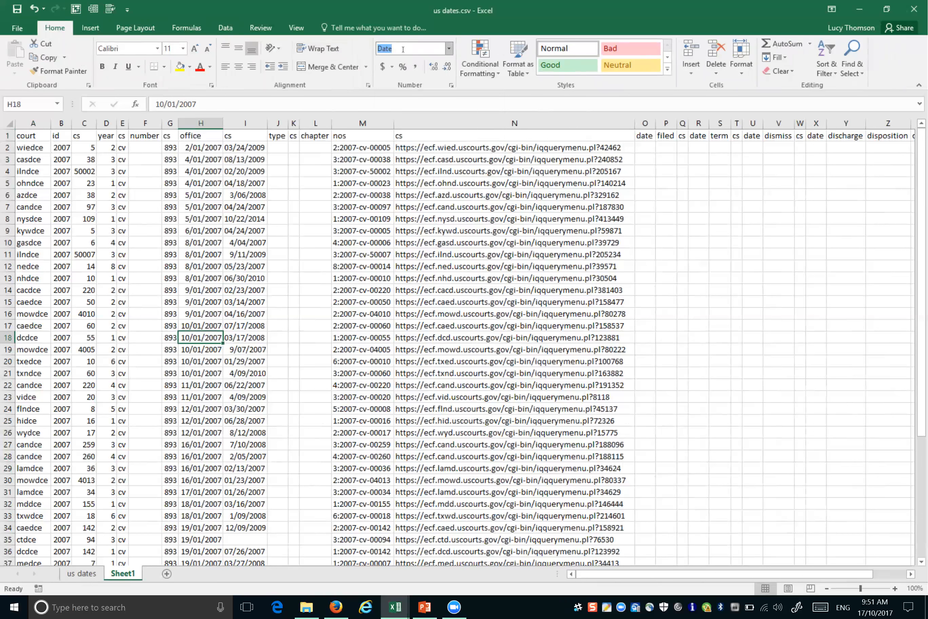
left_click(403, 49)
left_click(255, 159)
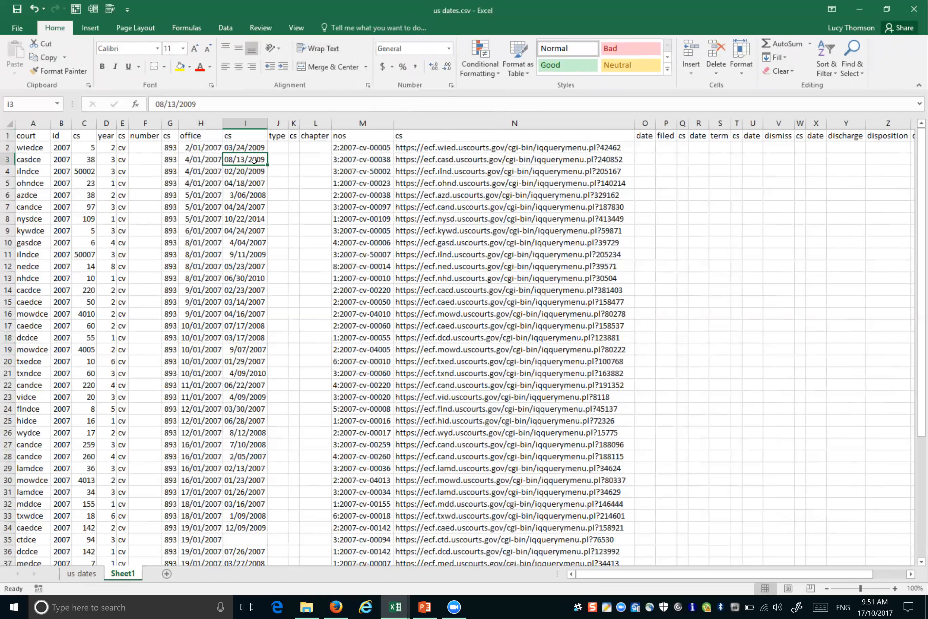
left_click(248, 182)
left_click(256, 195)
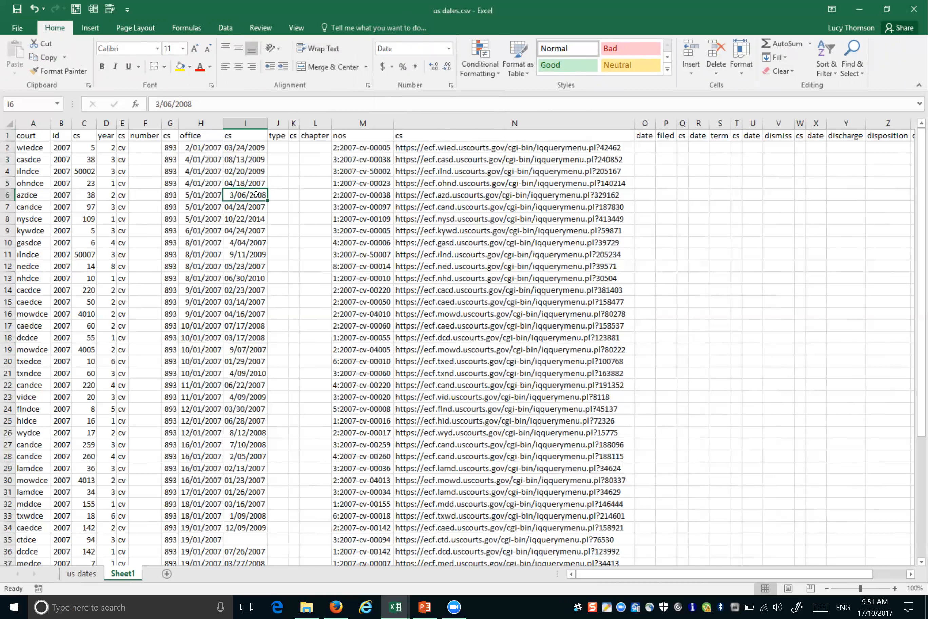
left_click(203, 202)
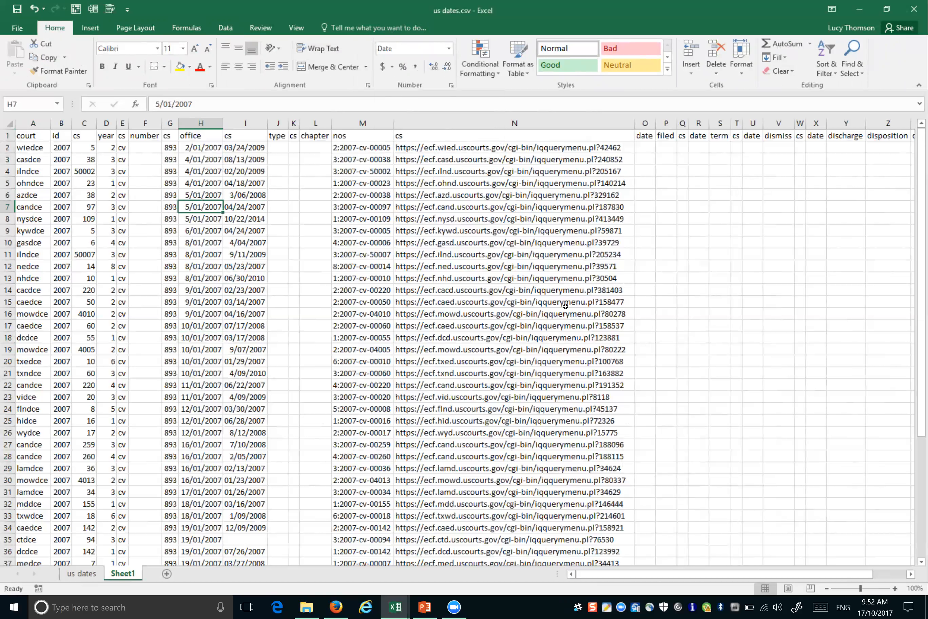
left_click(204, 120)
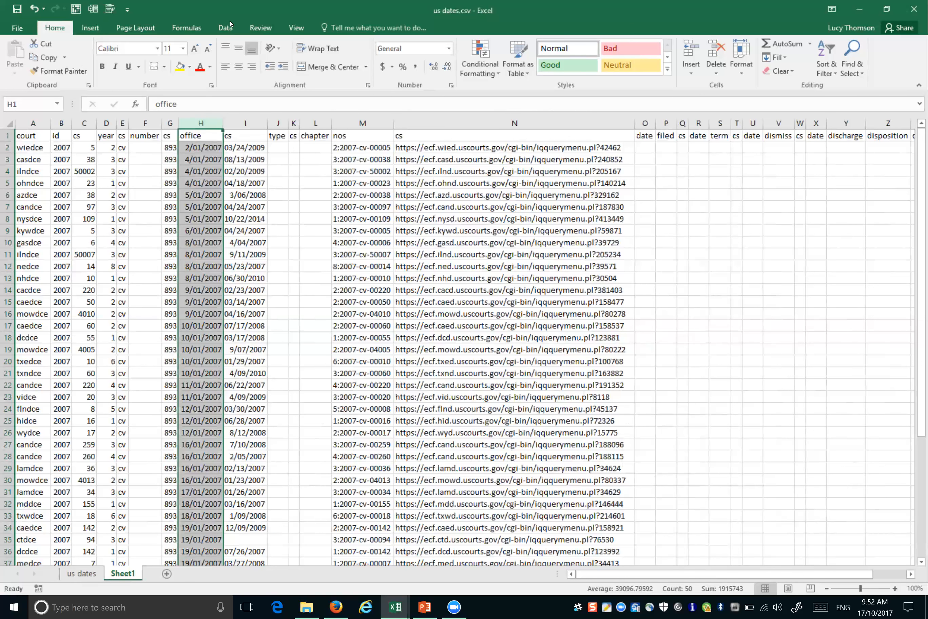
left_click(226, 27)
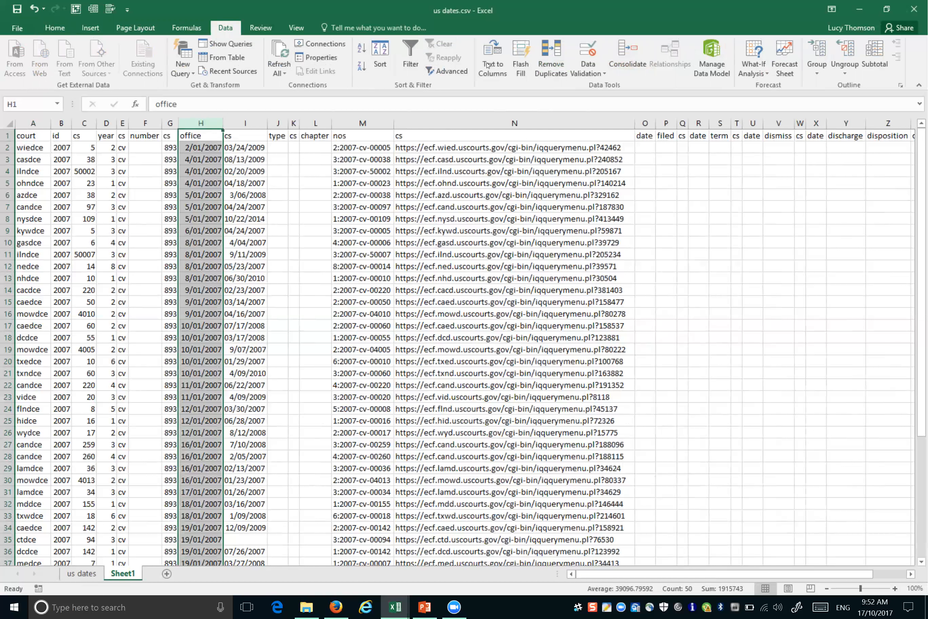
Step: Split column H at the / delimiter into H, I and J, overwriting the existing data
left_click(497, 60)
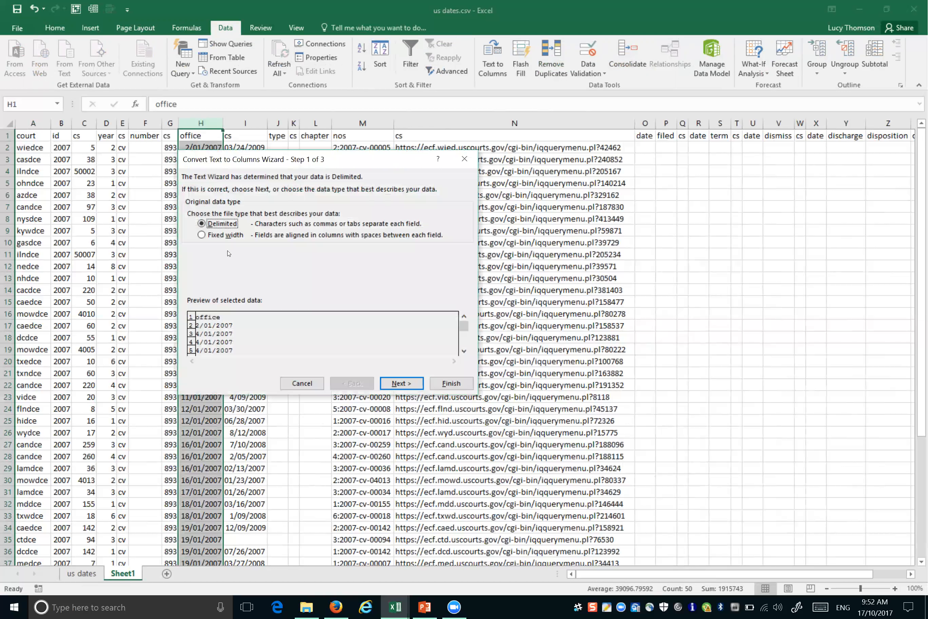
left_click(387, 384)
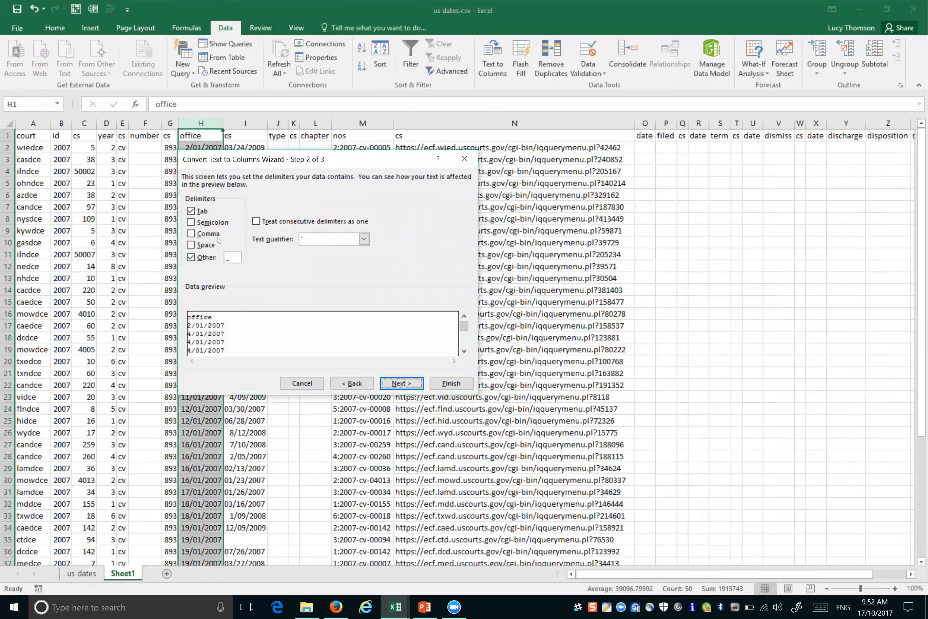
left_click(234, 256)
key("BackSpace")
type("/")
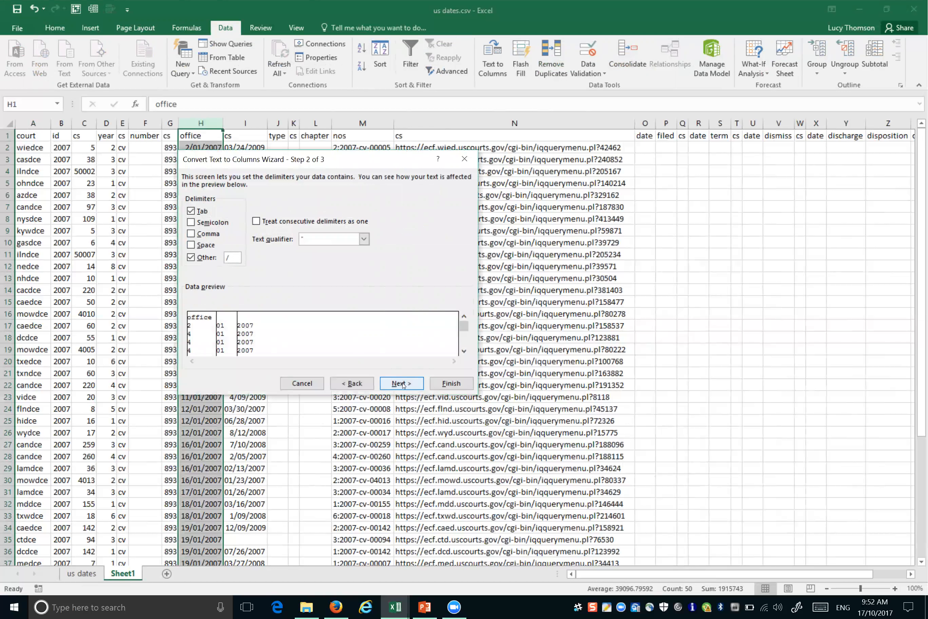
left_click(452, 383)
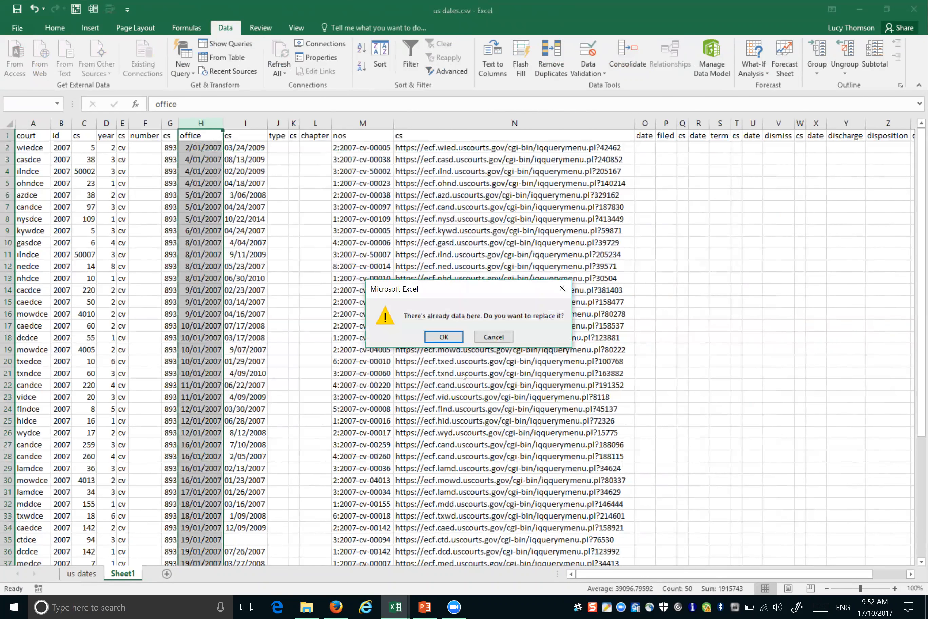
left_click(443, 337)
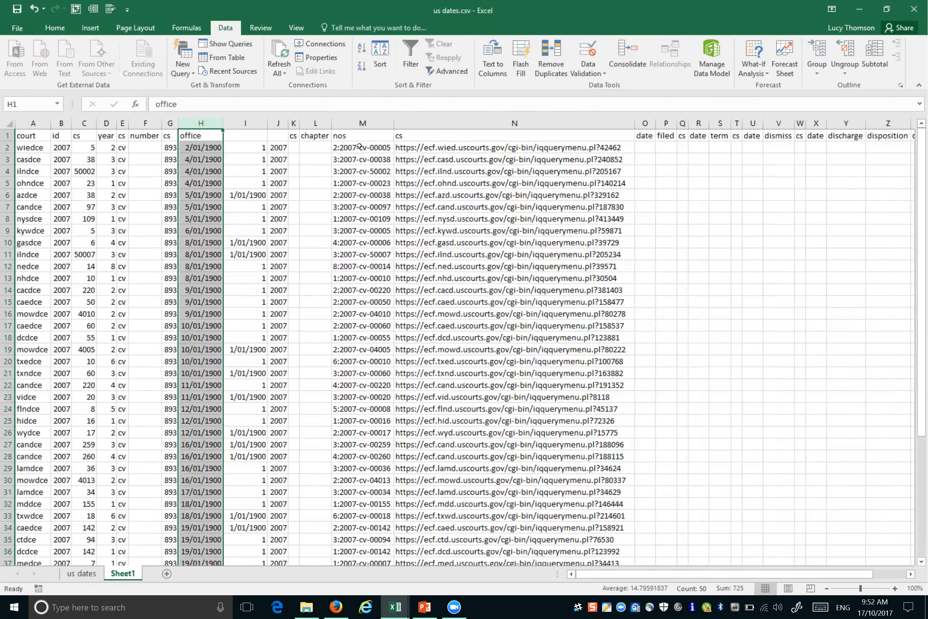
left_click(363, 119)
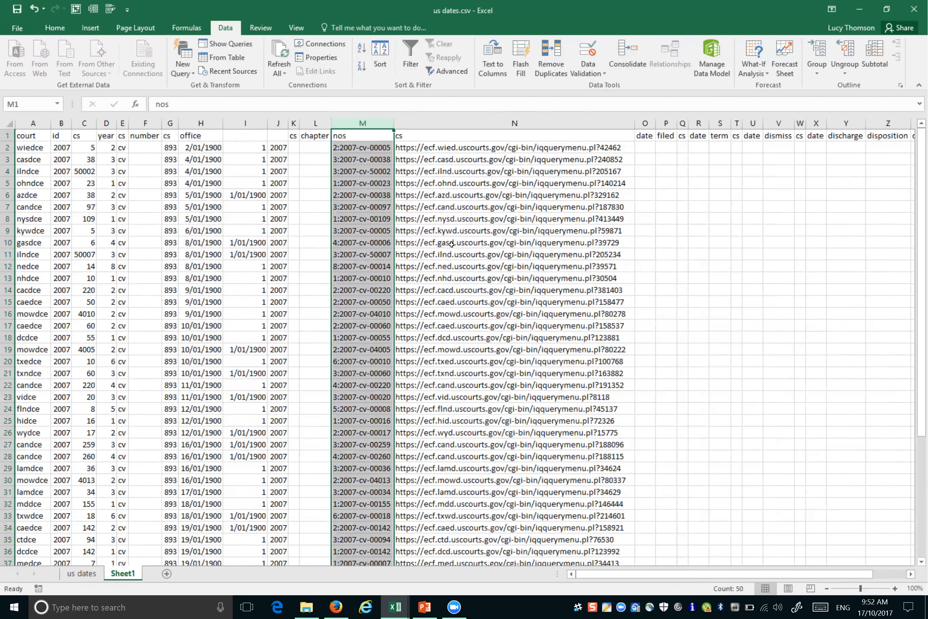
Step: Select N2 with the first case URL, then switch to the Book1 workbook
left_click(586, 149)
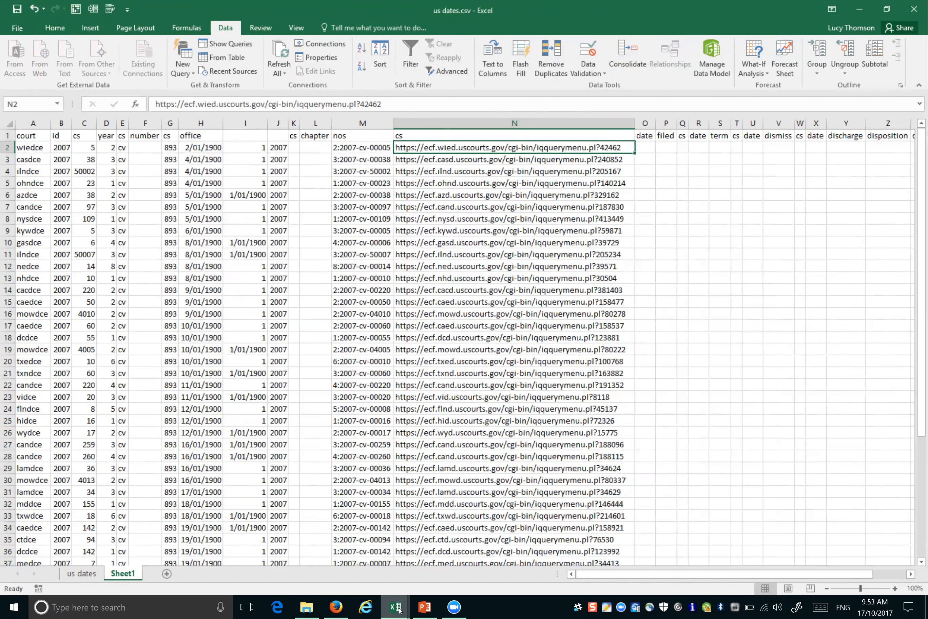
mouse_move(400, 609)
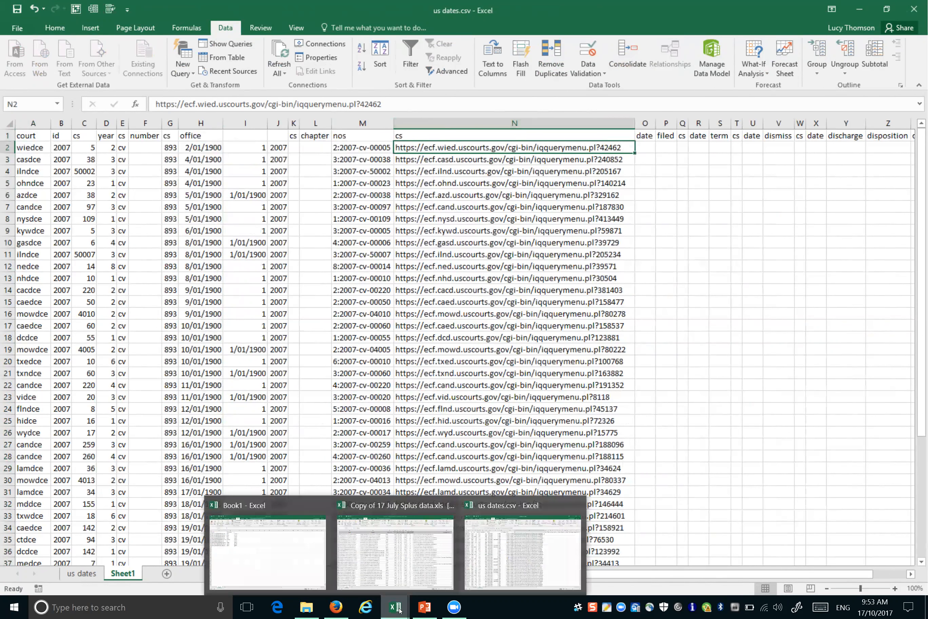
left_click(252, 544)
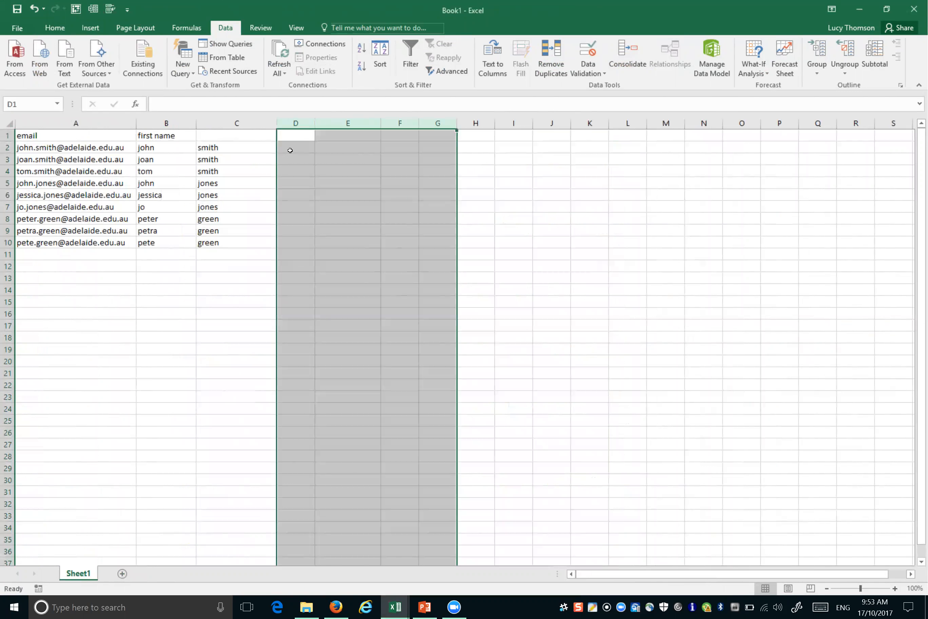
left_click(290, 150)
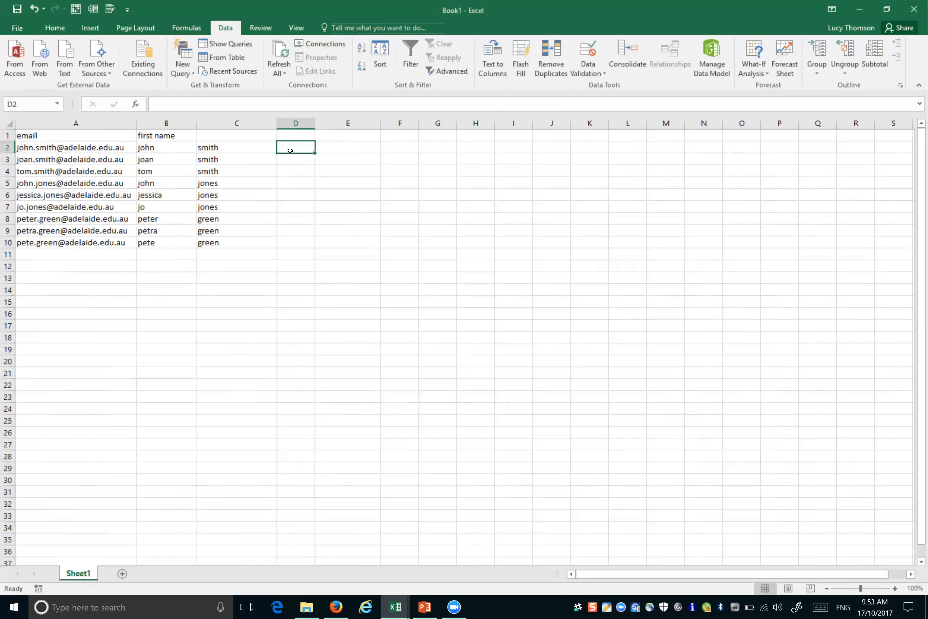
type("=con")
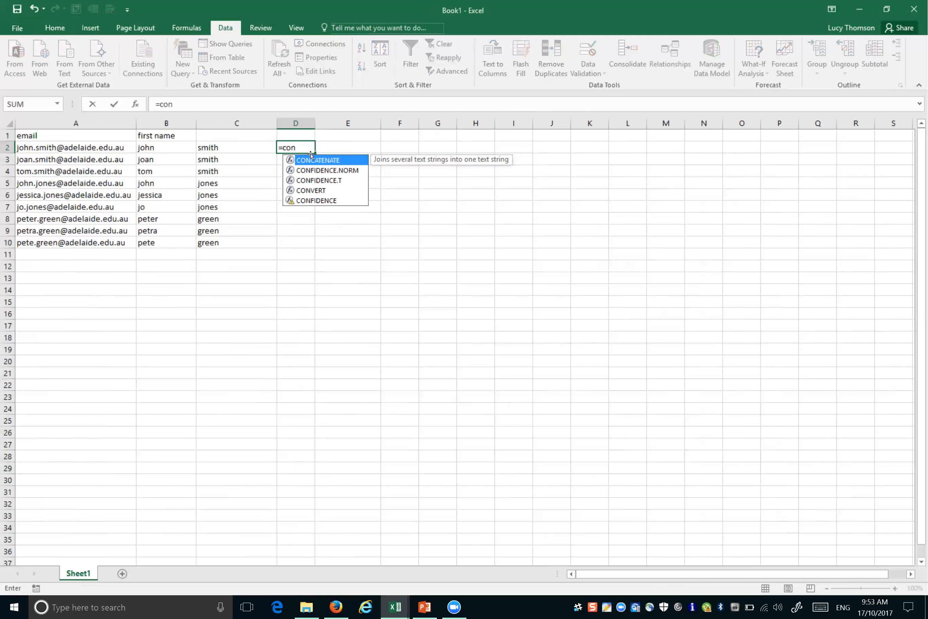
double_click(314, 161)
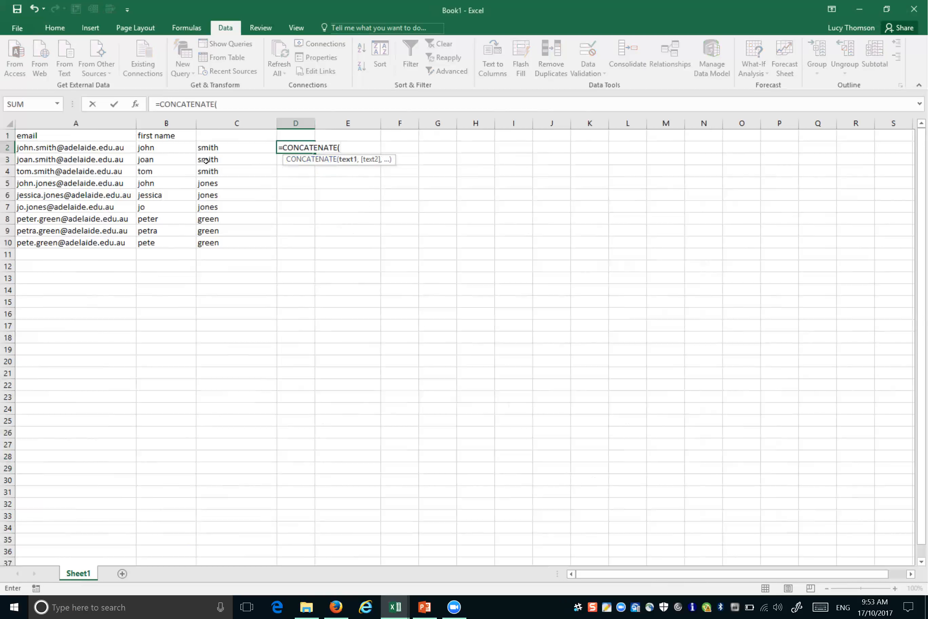
left_click(181, 149)
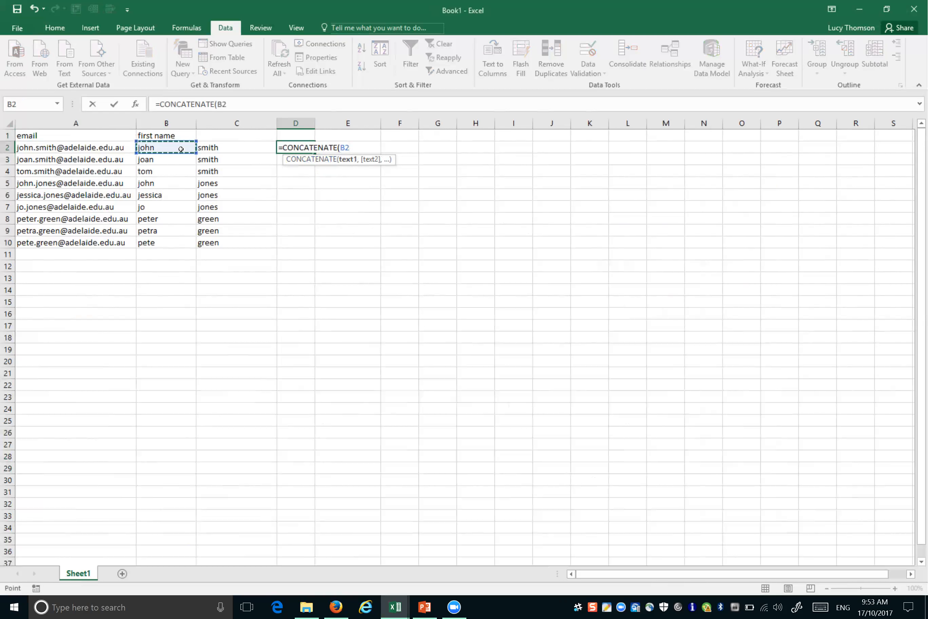
type(",")
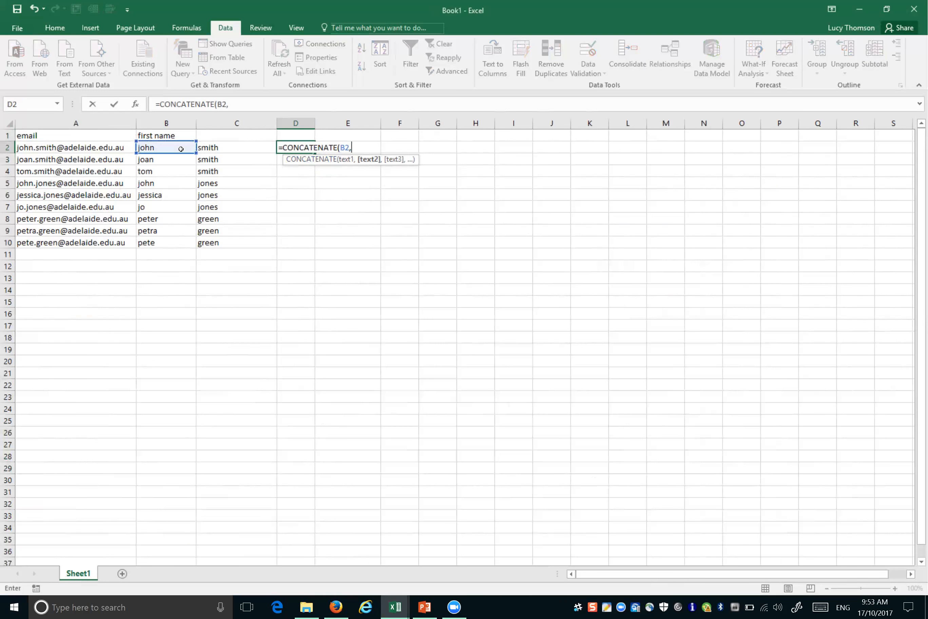
type("\".\",")
left_click(210, 149)
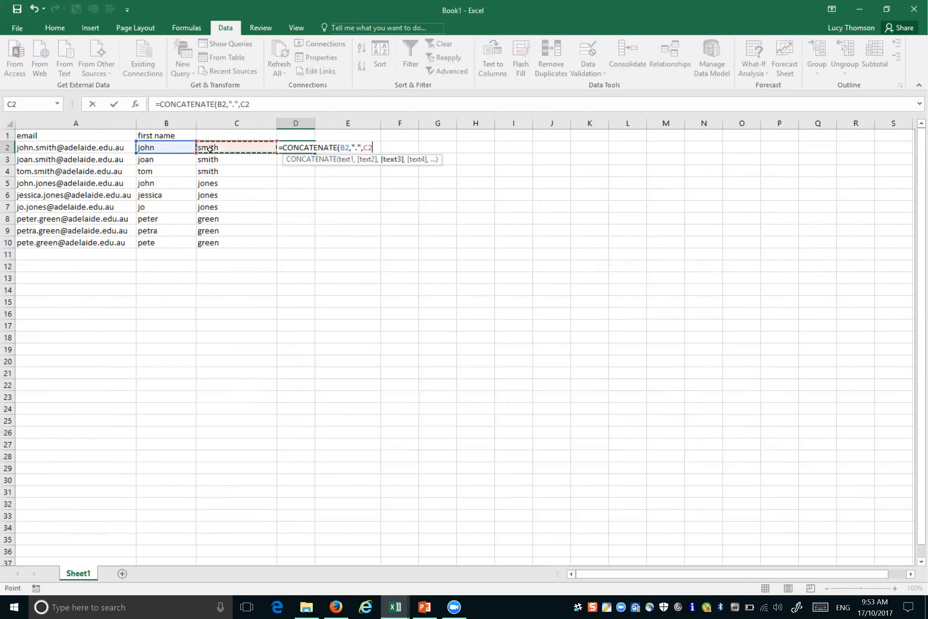
type(",\"")
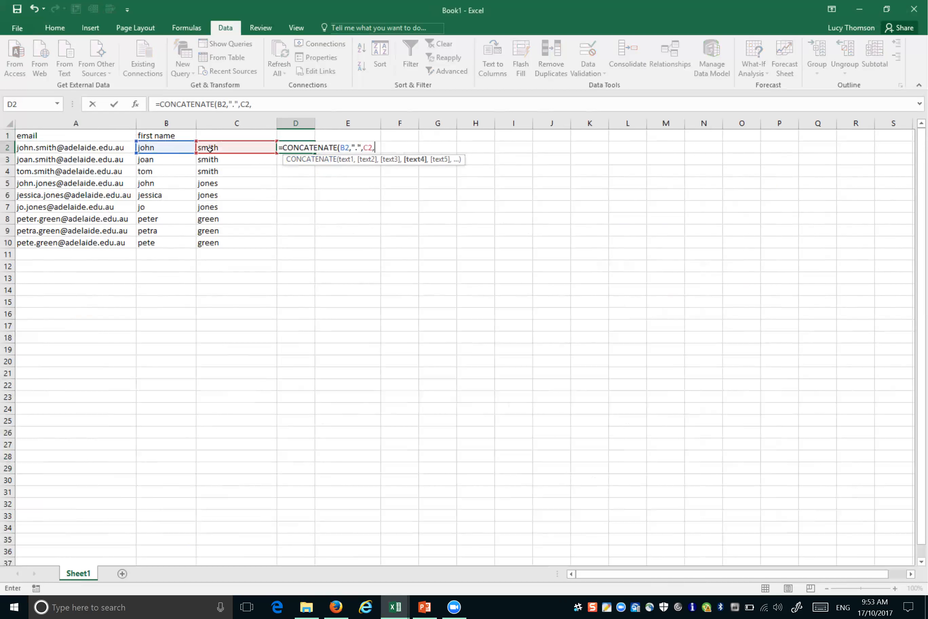
type("@adelaide.edu.")
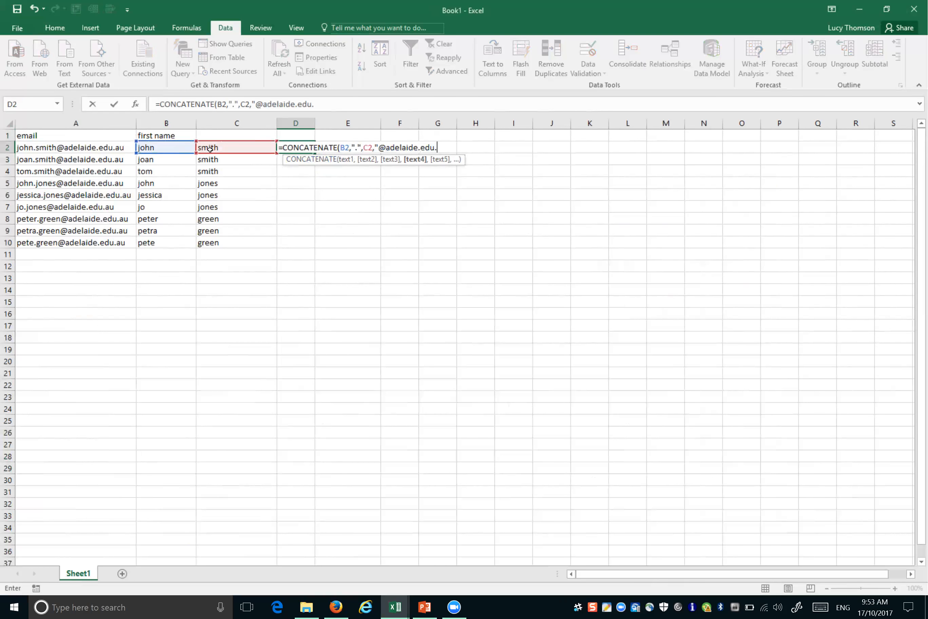
type("au\")")
key("Return")
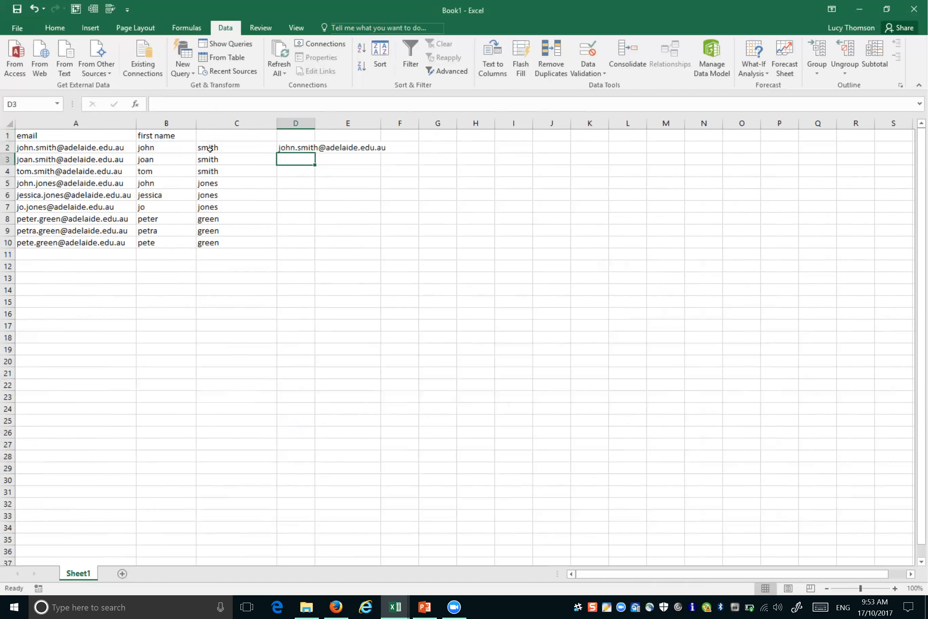
double_click(308, 147)
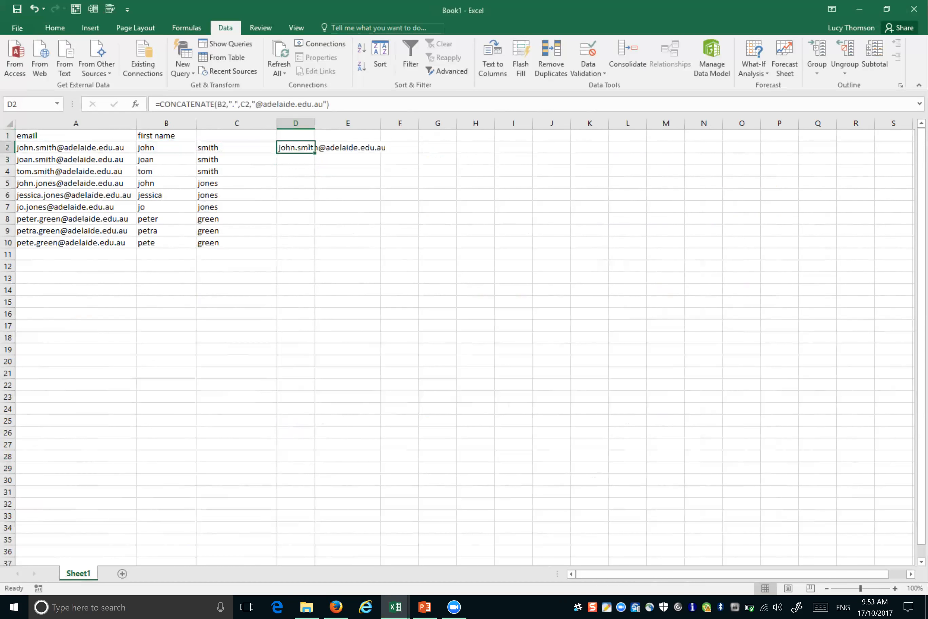
left_click(316, 124)
double_click(316, 124)
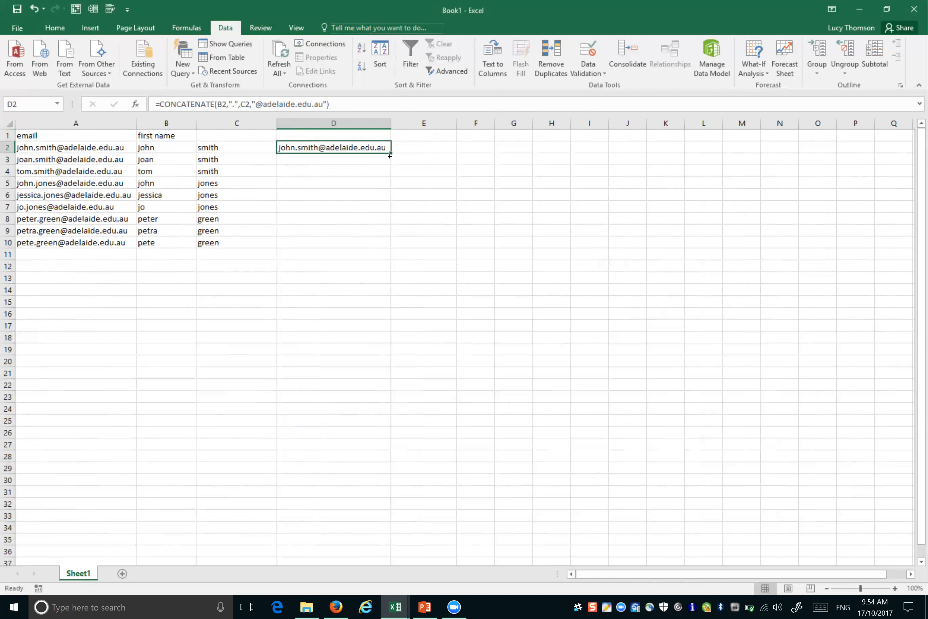
Step: Replace D2's formula with the first person's email address as plain text, then begin the next name in D3
key("BackSpace")
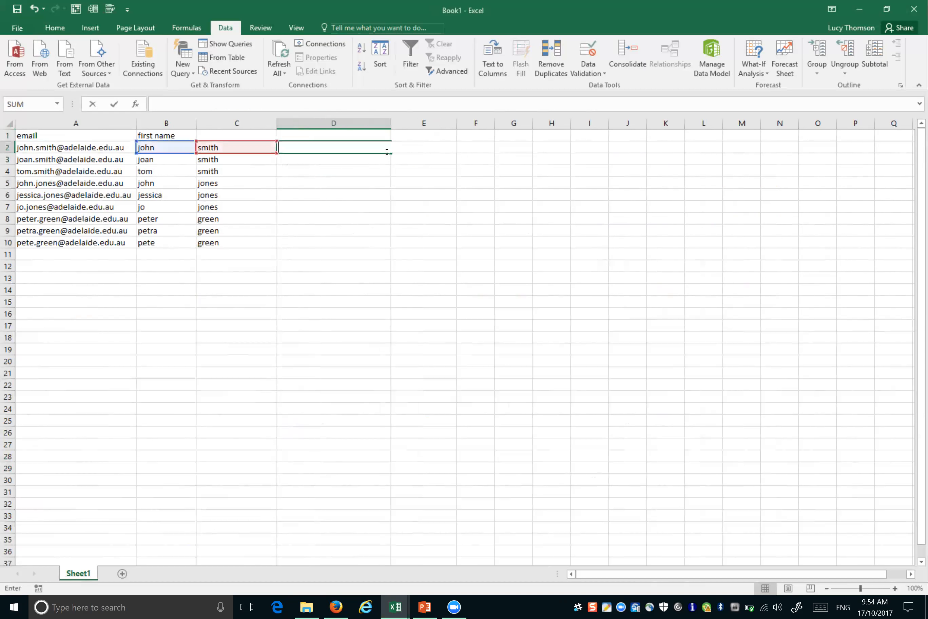
key("Escape")
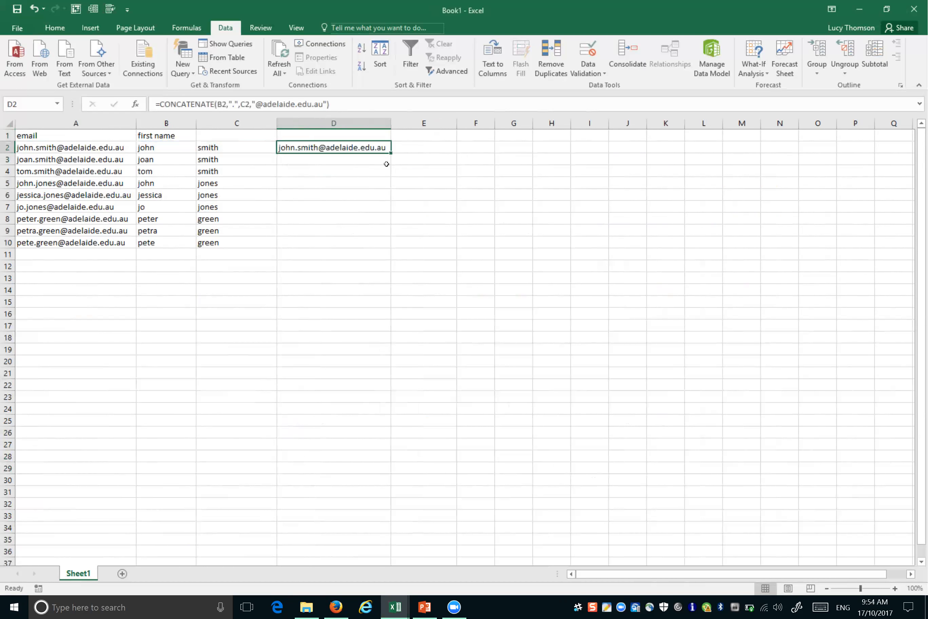
key("BackSpace")
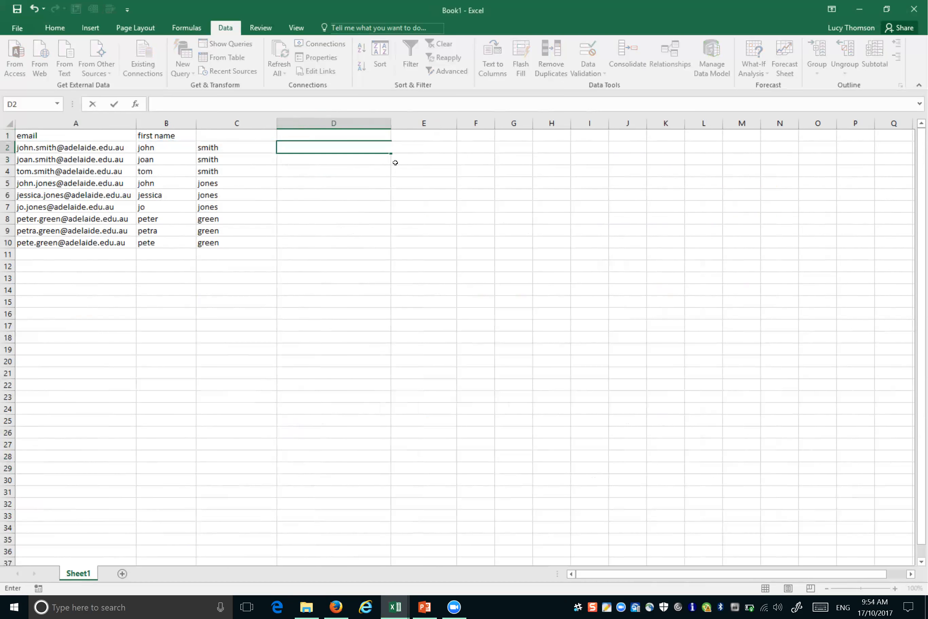
left_click(395, 162)
left_click(339, 150)
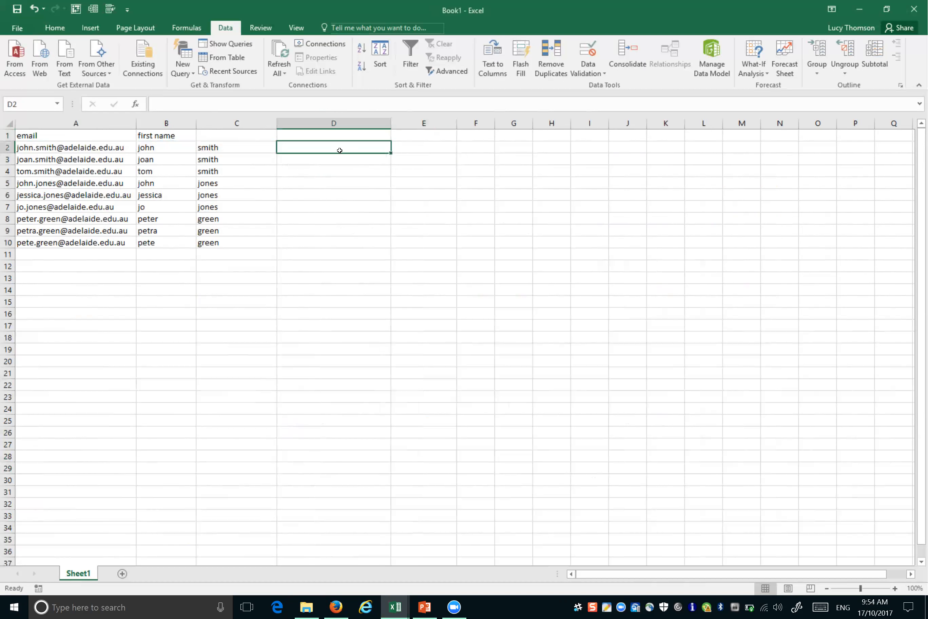
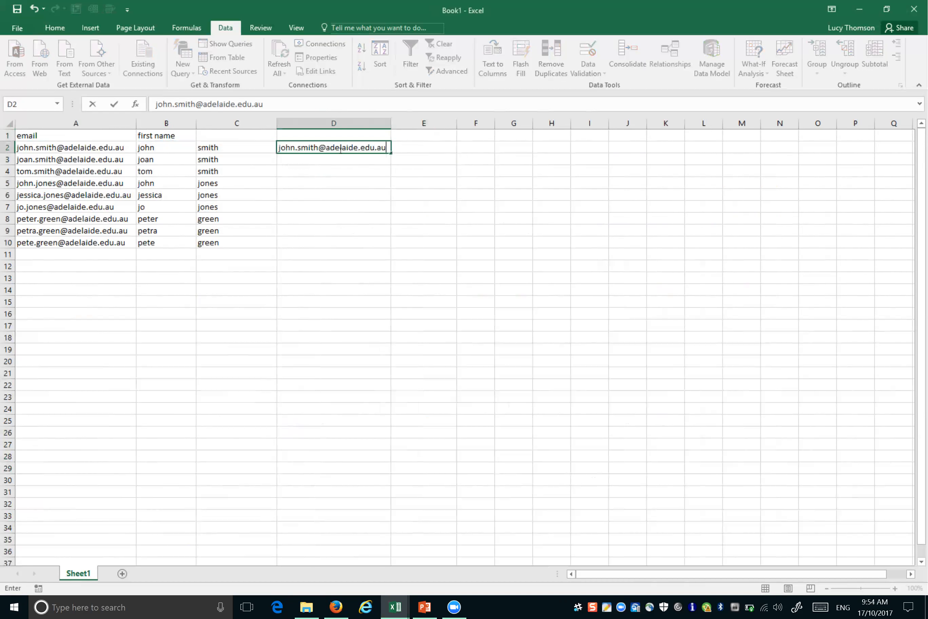
key("Return")
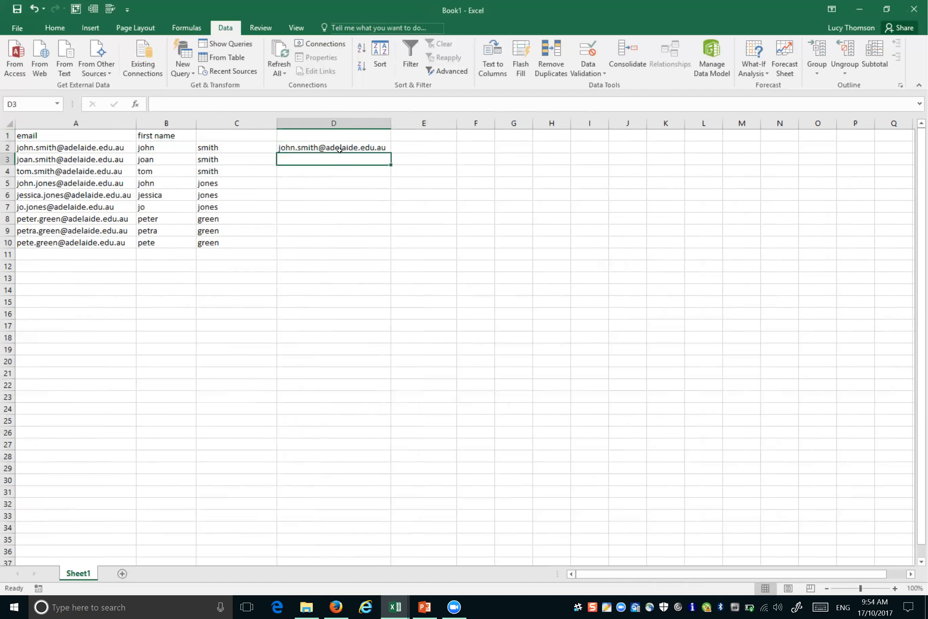
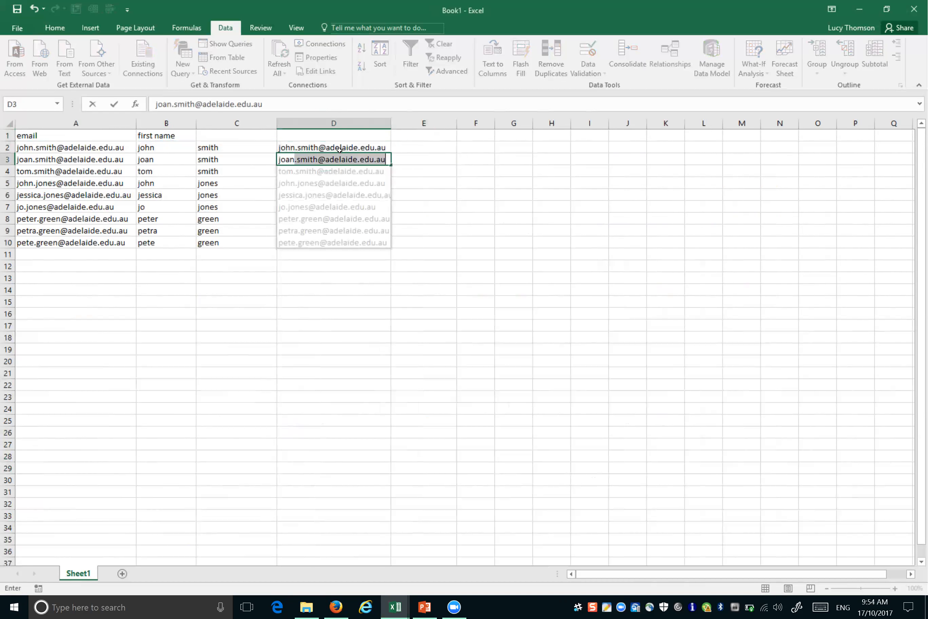
Step: Accept the Flash Fill suggestion so D3:D10 fill with email addresses built from each first name and surname
key("Return")
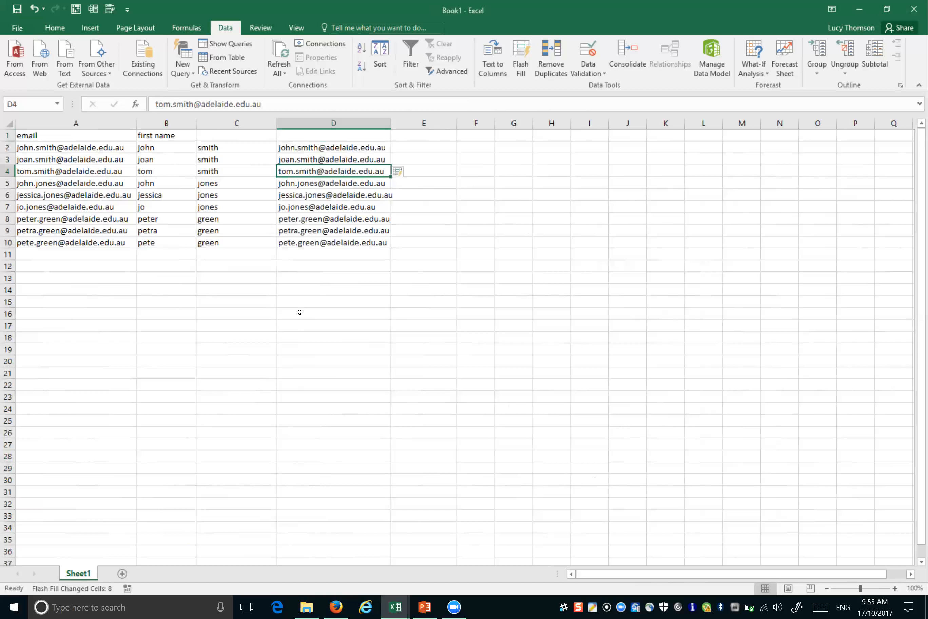
left_click(568, 250)
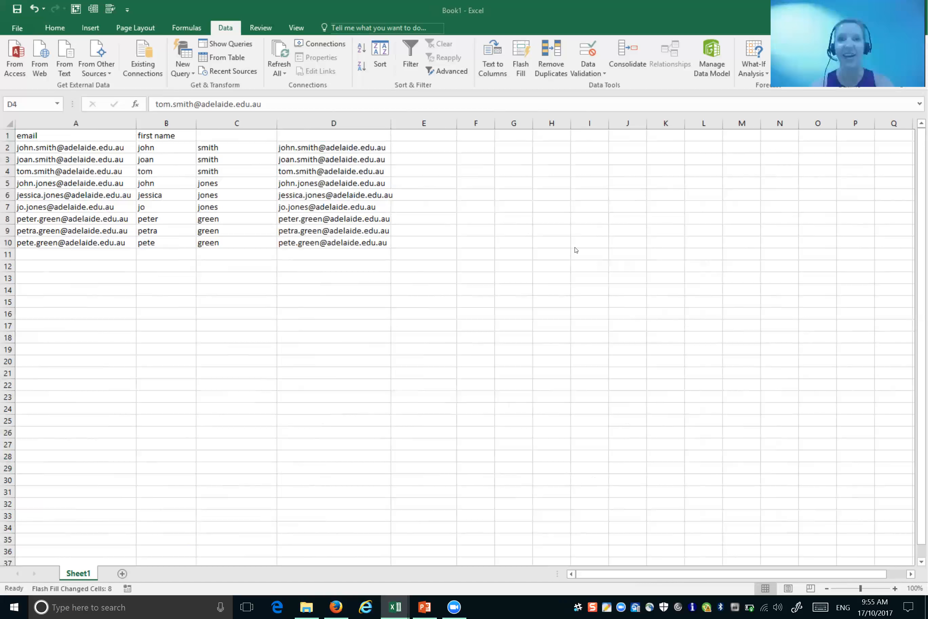